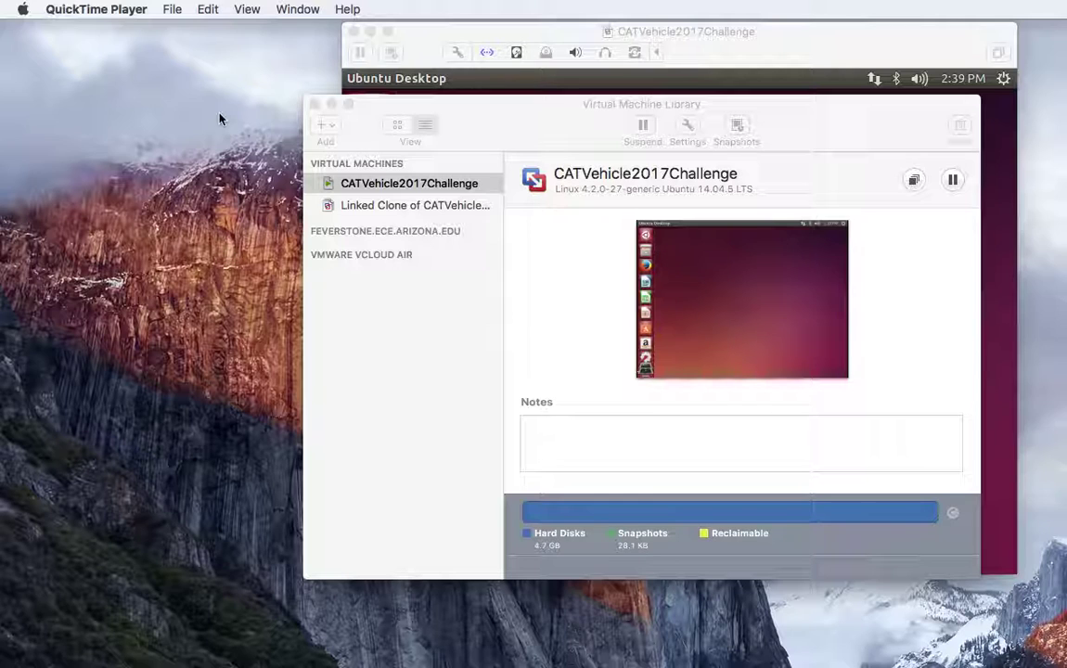
# Step: Move the CATVehicle2017Challenge VM window in front of the Virtual Machine Library
pyautogui.moveTo(503, 36); pyautogui.dragTo(422, 47)
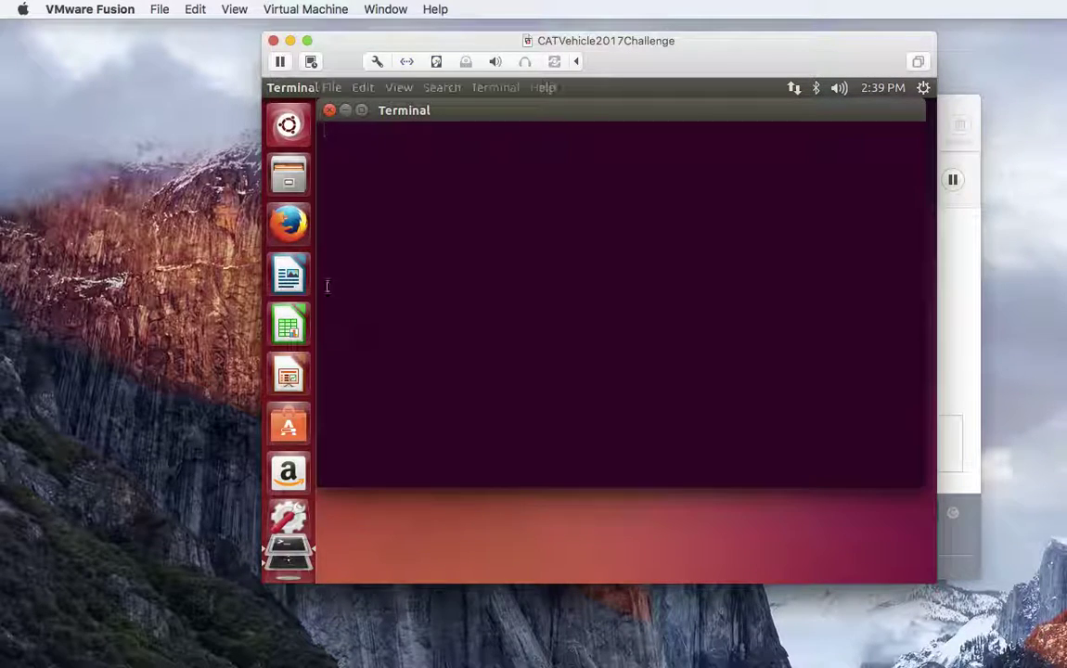
pyautogui.click(64, 72)
pyautogui.click(22, 9)
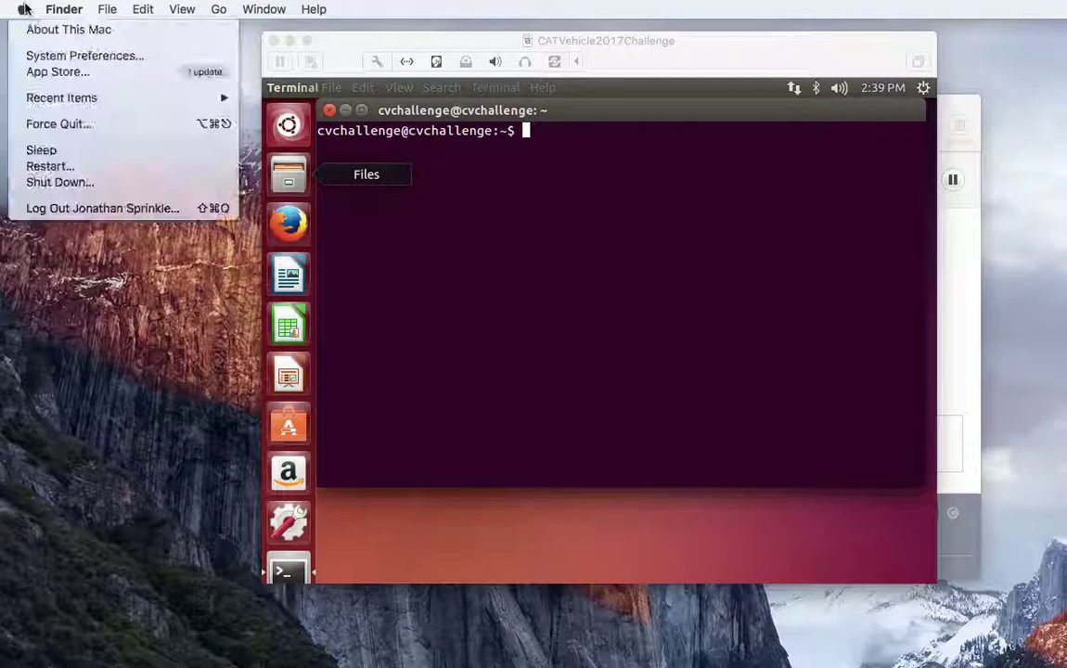
pyautogui.press('Escape')
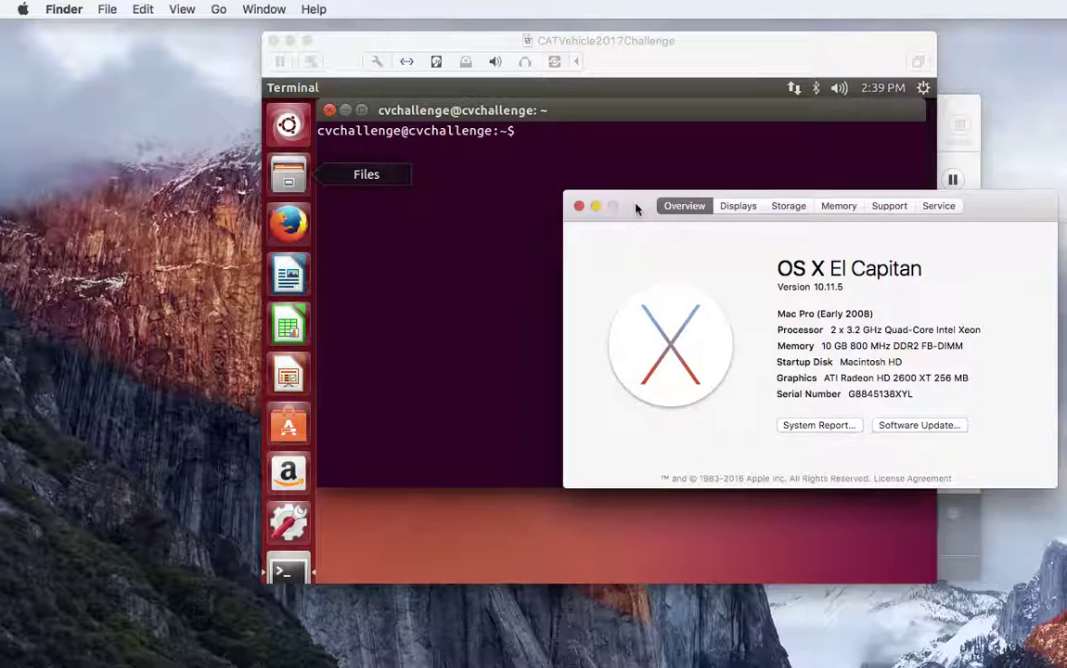
pyautogui.moveTo(612, 206); pyautogui.dragTo(139, 144)
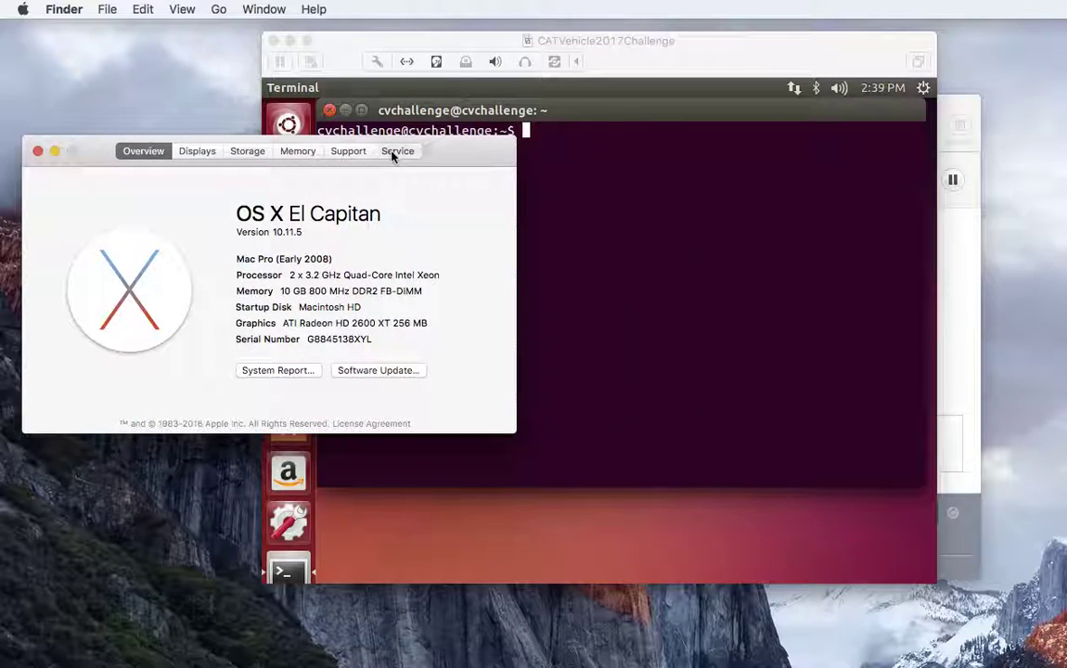
pyautogui.click(394, 153)
pyautogui.click(144, 151)
pyautogui.moveTo(327, 259); pyautogui.dragTo(289, 259)
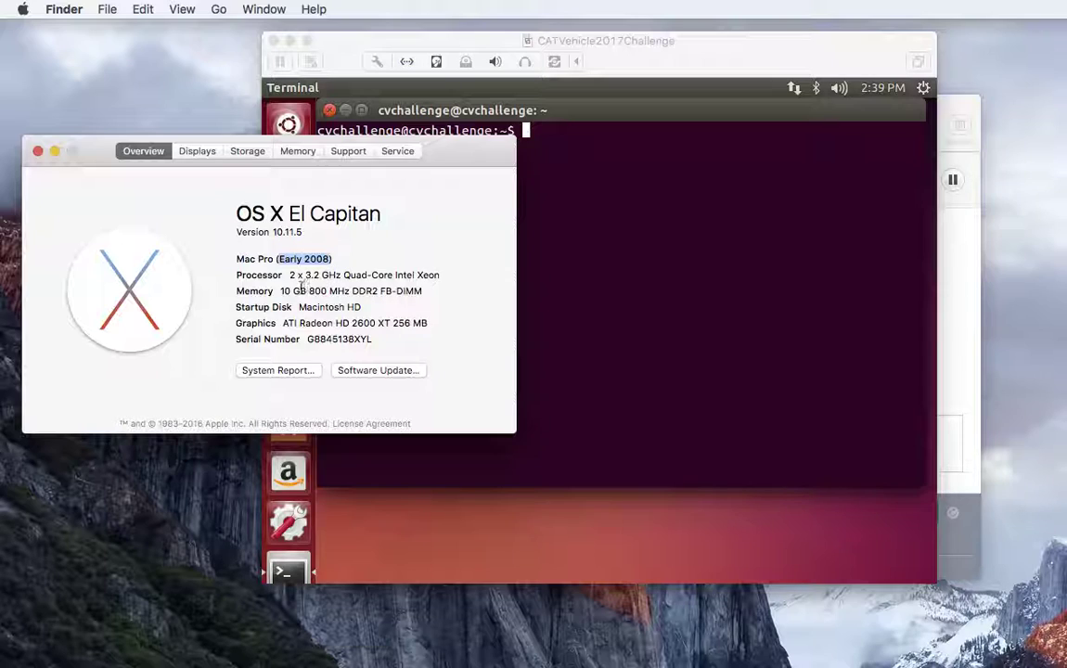
pyautogui.moveTo(280, 291); pyautogui.dragTo(304, 290)
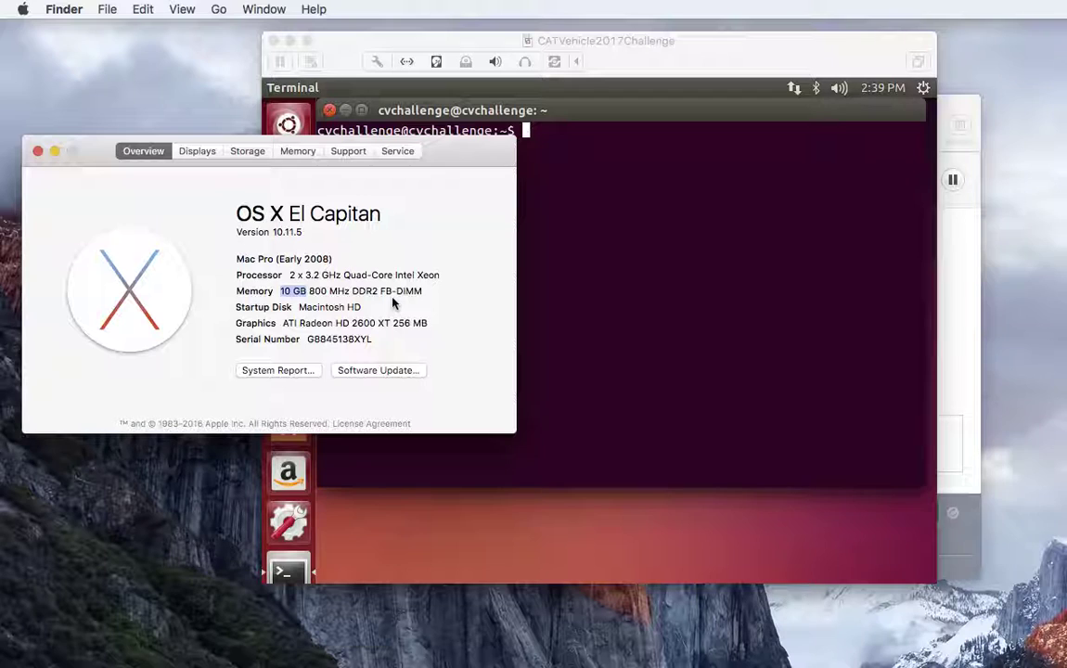
pyautogui.click(37, 151)
pyautogui.click(600, 332)
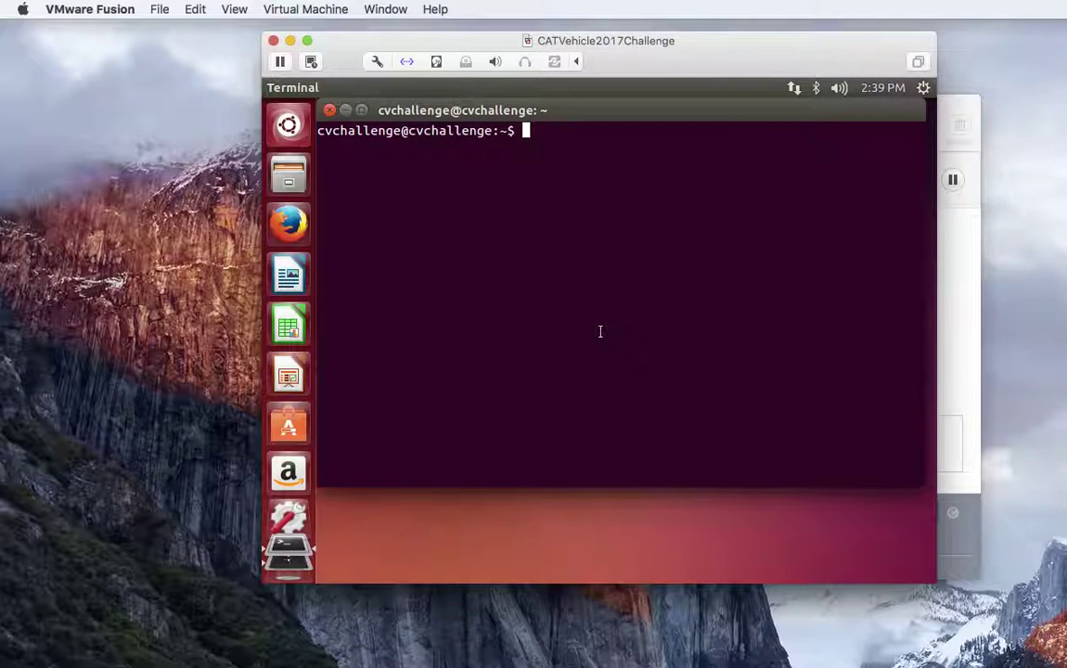
# Step: Enter catvehicle_ws and source devel/setup.bash
pyautogui.write('cd catvehicle_')
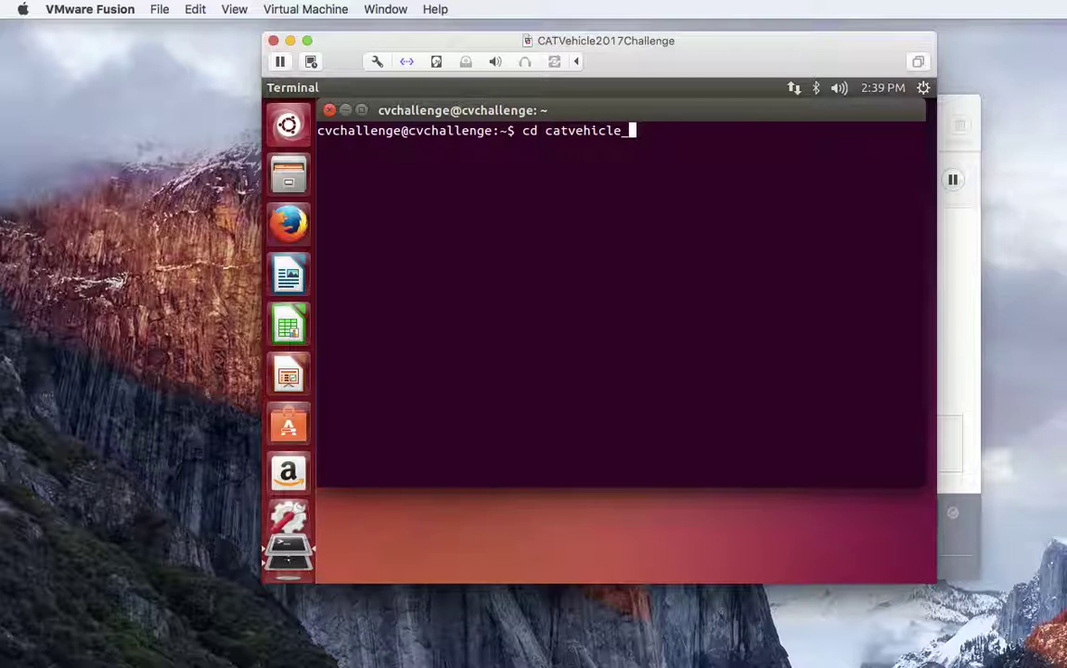
pyautogui.write('ws/')
pyautogui.press('Return')
pyautogui.write('c')
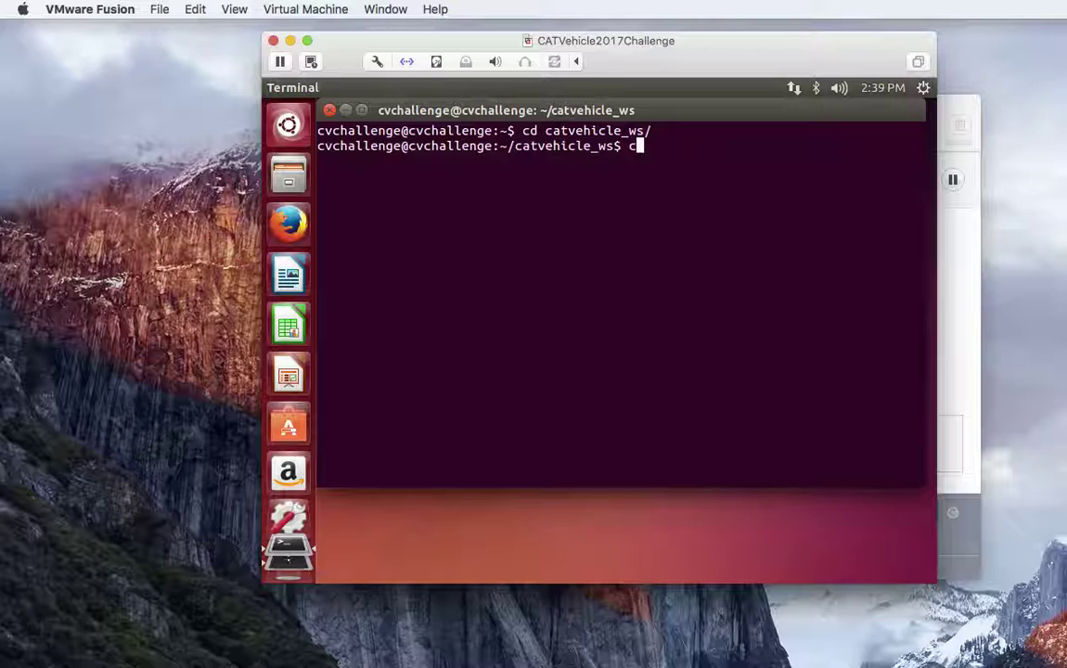
pyautogui.press('BackSpace')
pyautogui.write('source devel/se')
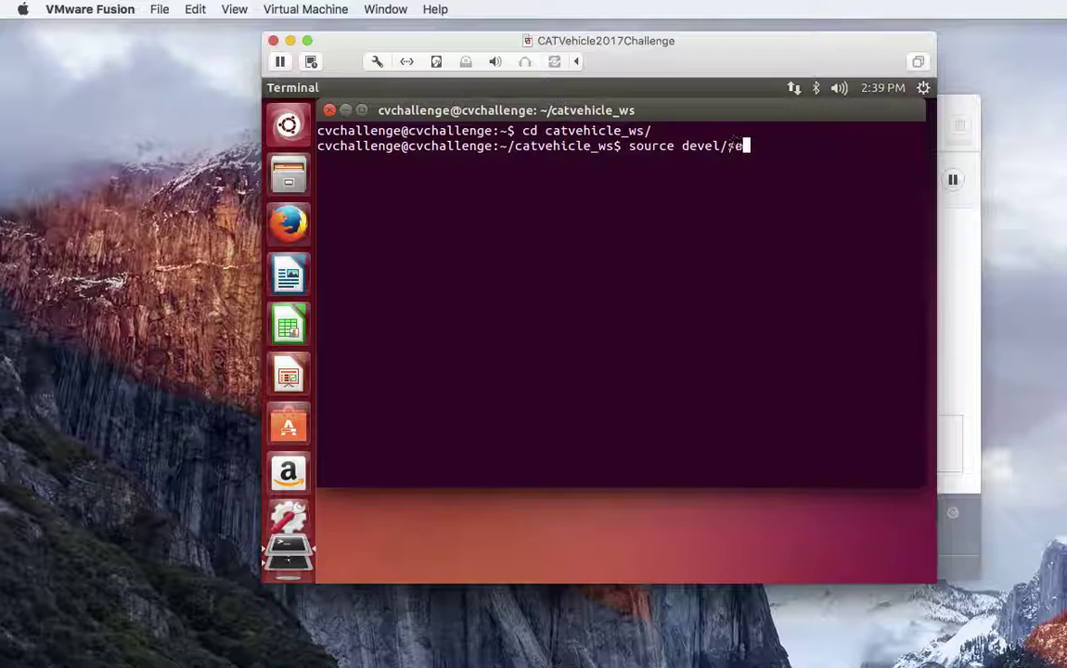
pyautogui.write('tup.bash')
pyautogui.press('Return')
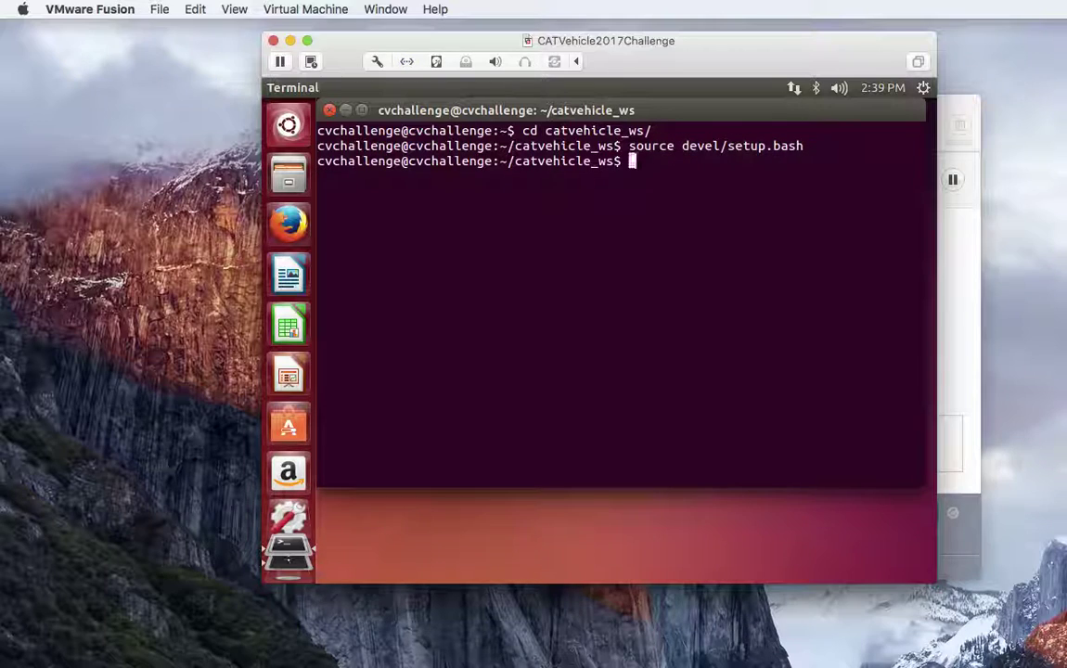
# Step: Open extra terminal tabs with Ctrl+Shift+T and start typing 'roslaunch catv' in the first tab
pyautogui.hotkey('ctrl', 'shift', 't')
pyautogui.hotkey('ctrl', 'shift', 't')
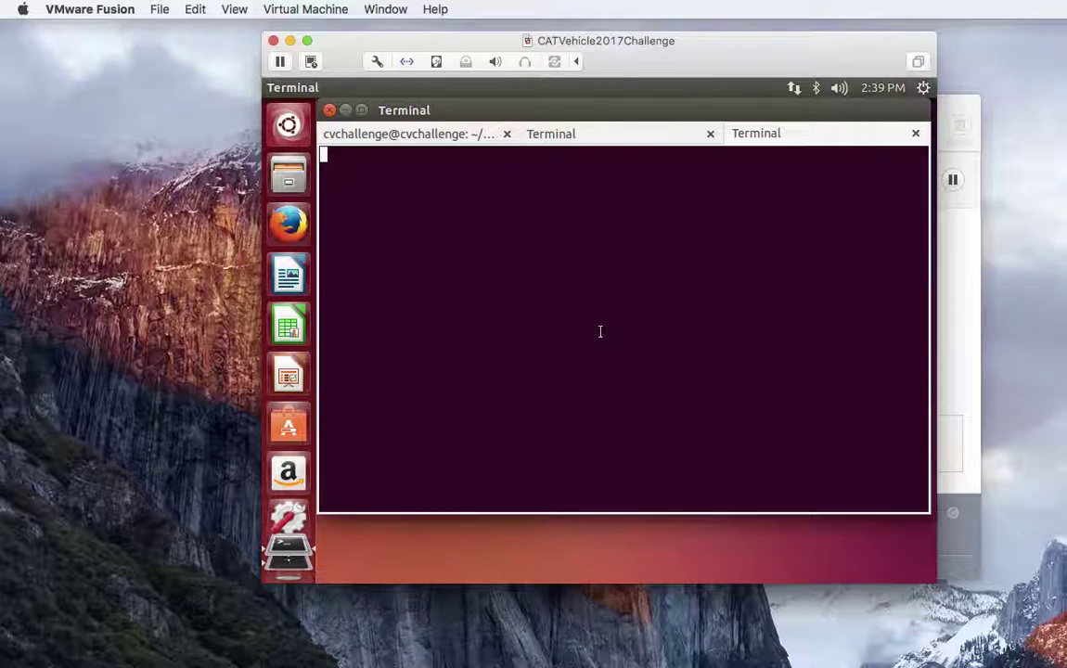
pyautogui.click(478, 134)
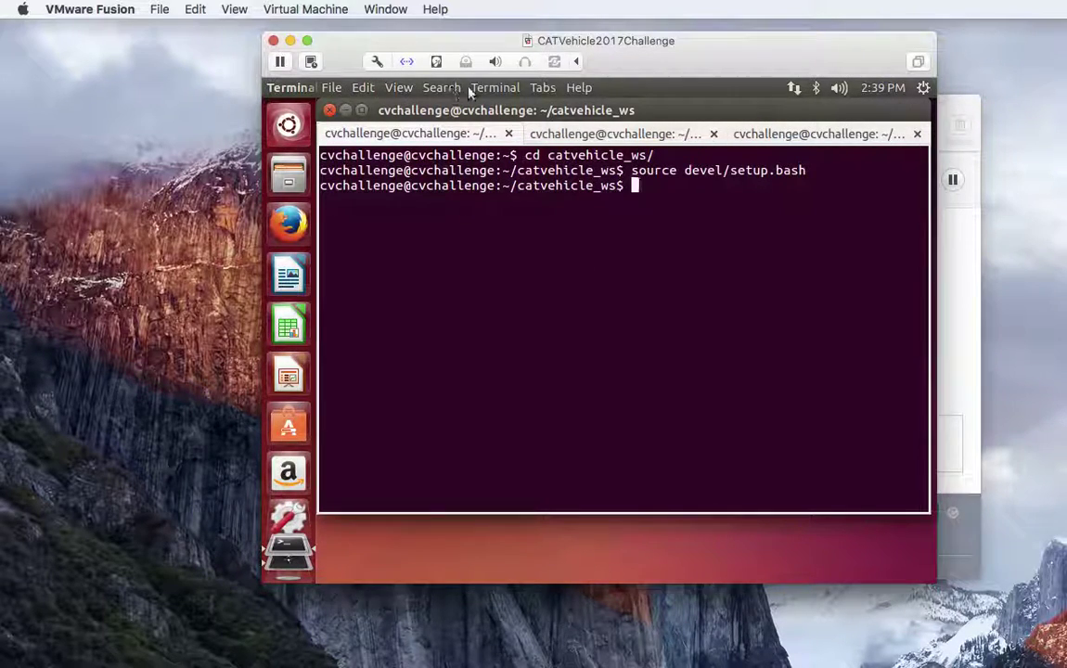
pyautogui.click(493, 88)
pyautogui.click(495, 88)
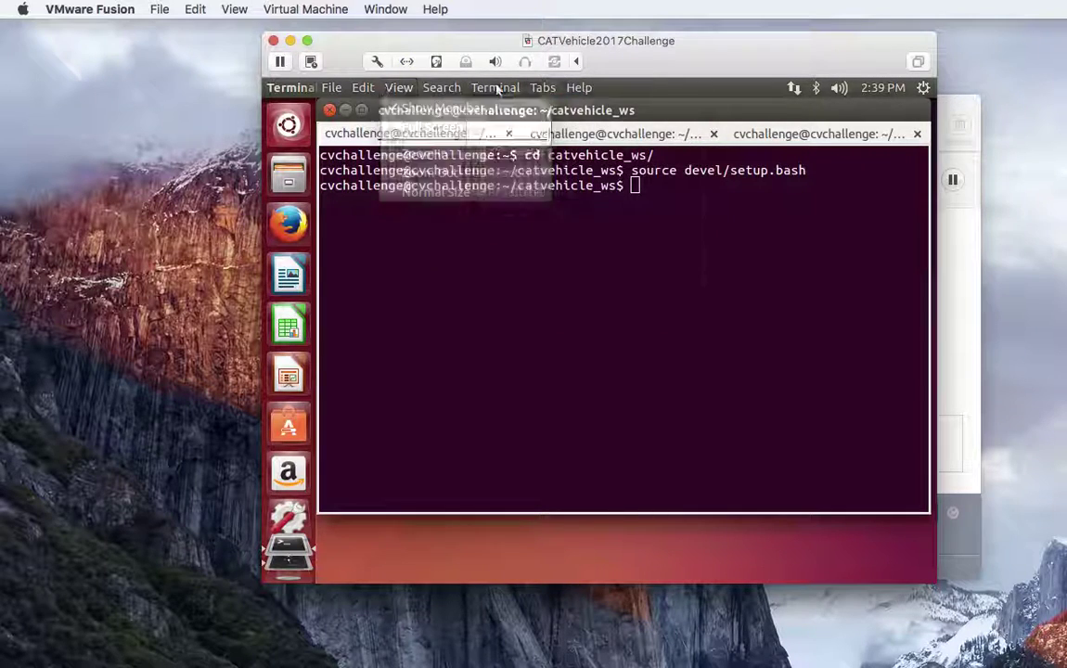
pyautogui.click(543, 87)
pyautogui.click(552, 108)
pyautogui.click(360, 87)
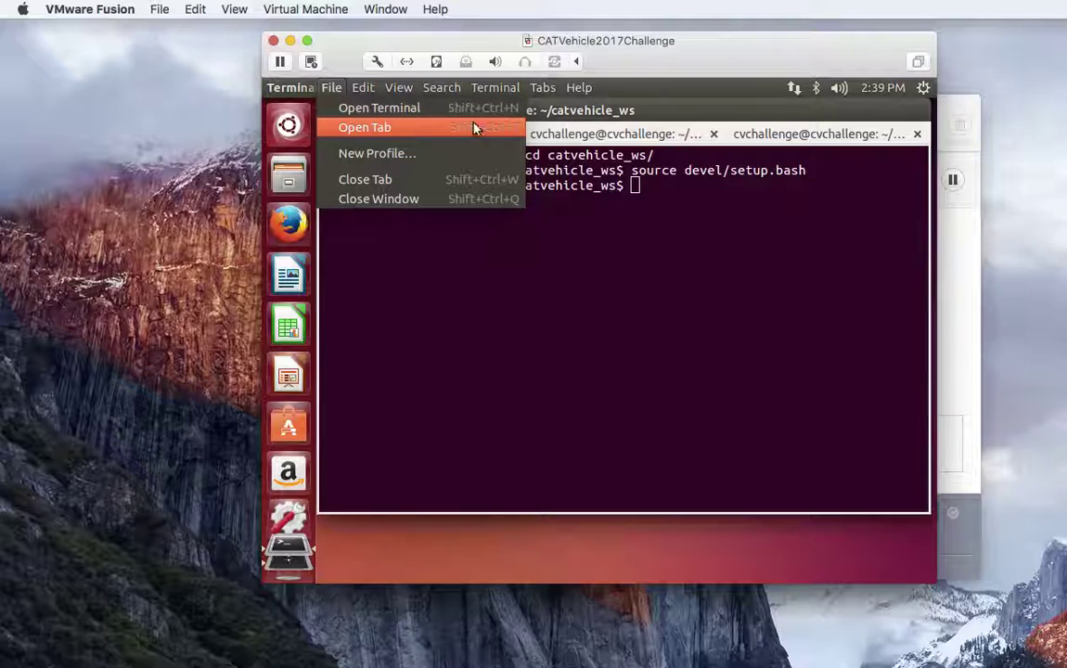
pyautogui.click(660, 202)
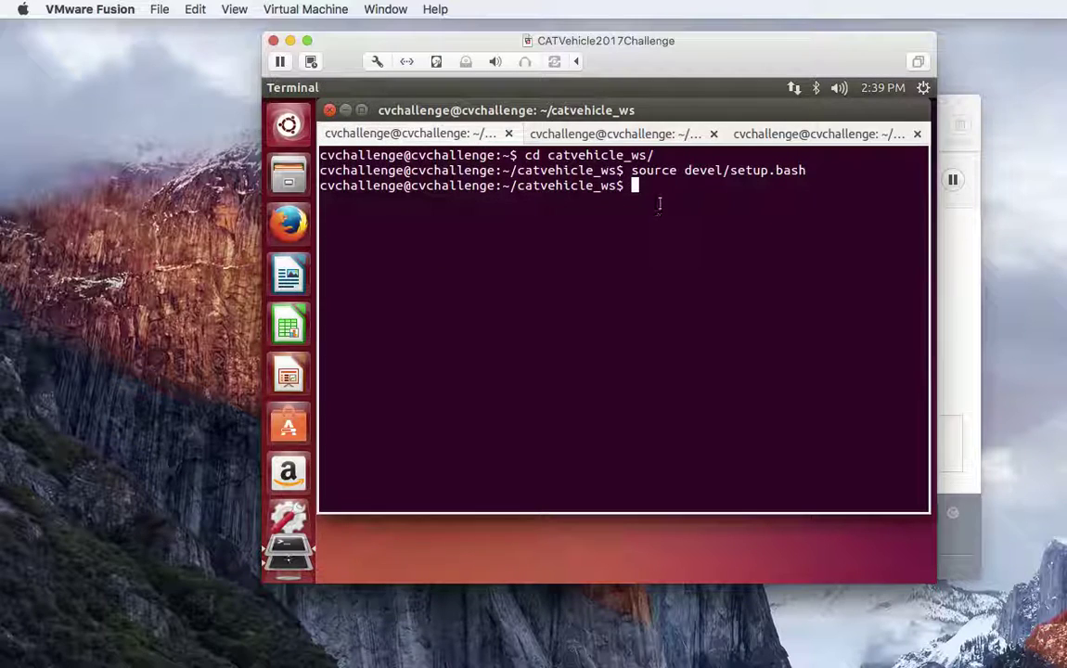
pyautogui.write('s$ roslaunch catv')
# Step: Run roslaunch catvehicle catvehicle_neighborhood.launch using tab completion
pyautogui.press('Tab')
pyautogui.write('c')
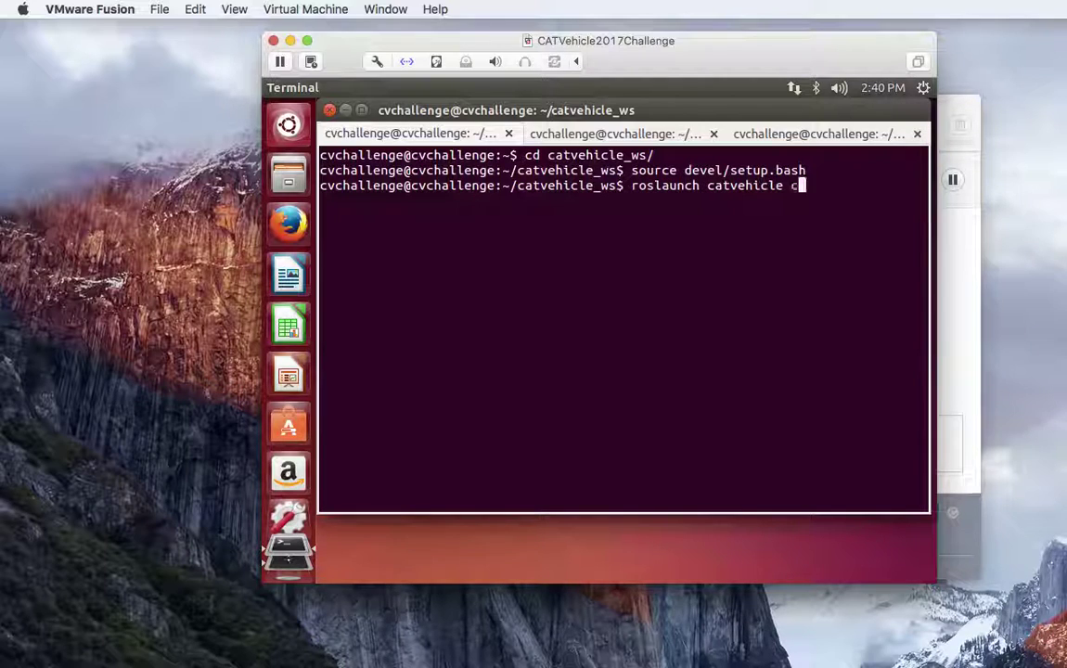
pyautogui.write('at')
pyautogui.press('Tab')
pyautogui.write('nei')
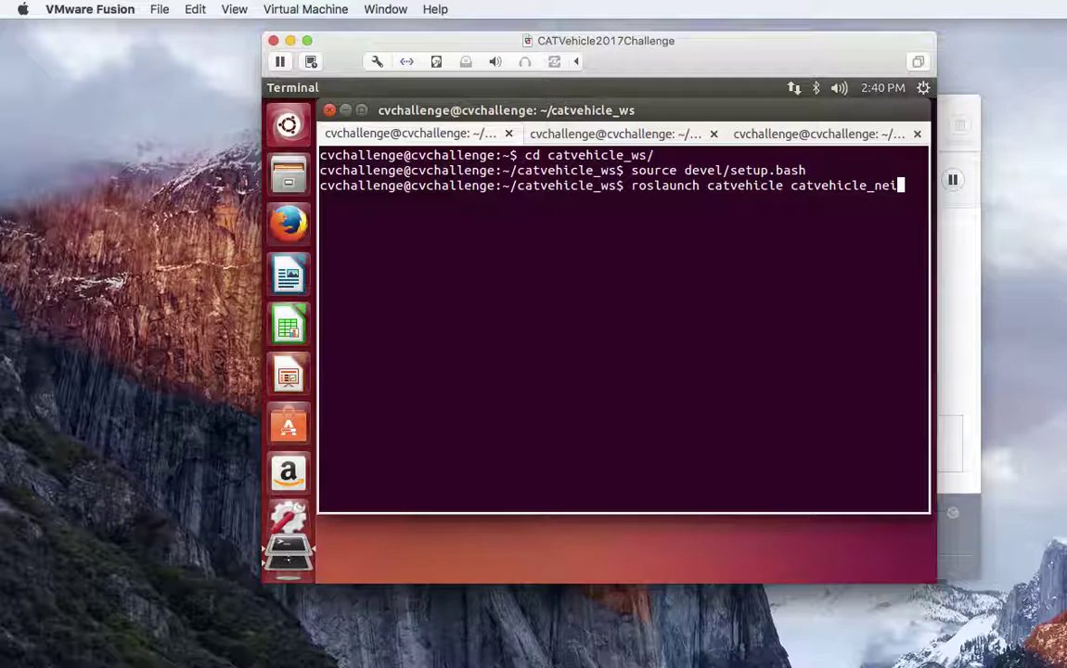
pyautogui.press('Tab')
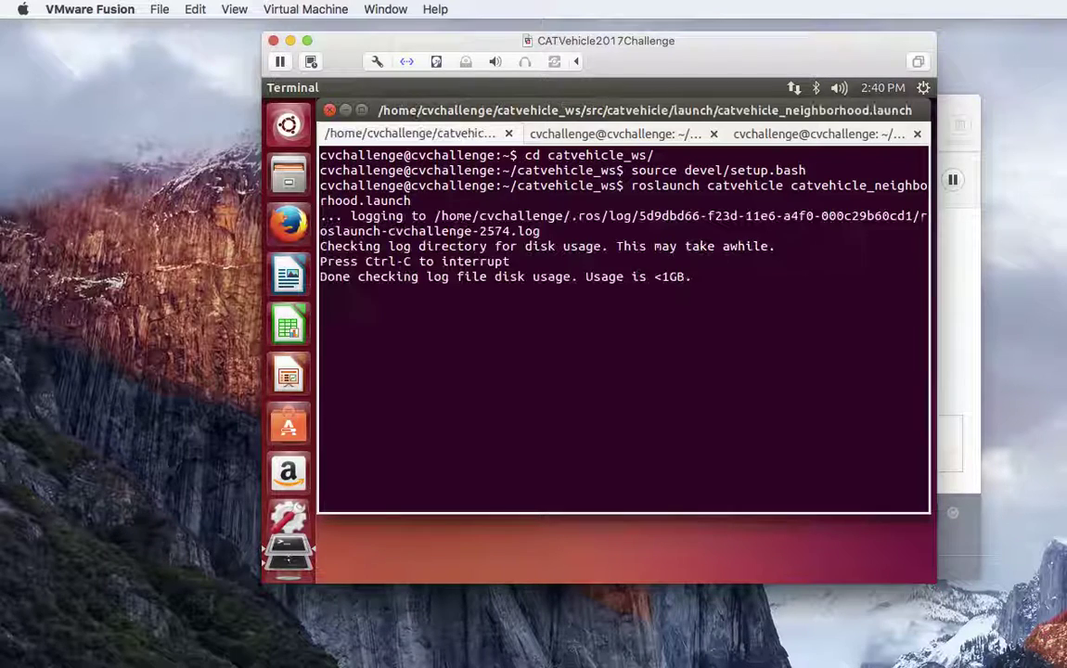
# Step: Run gzclient in the second terminal tab
pyautogui.click(631, 137)
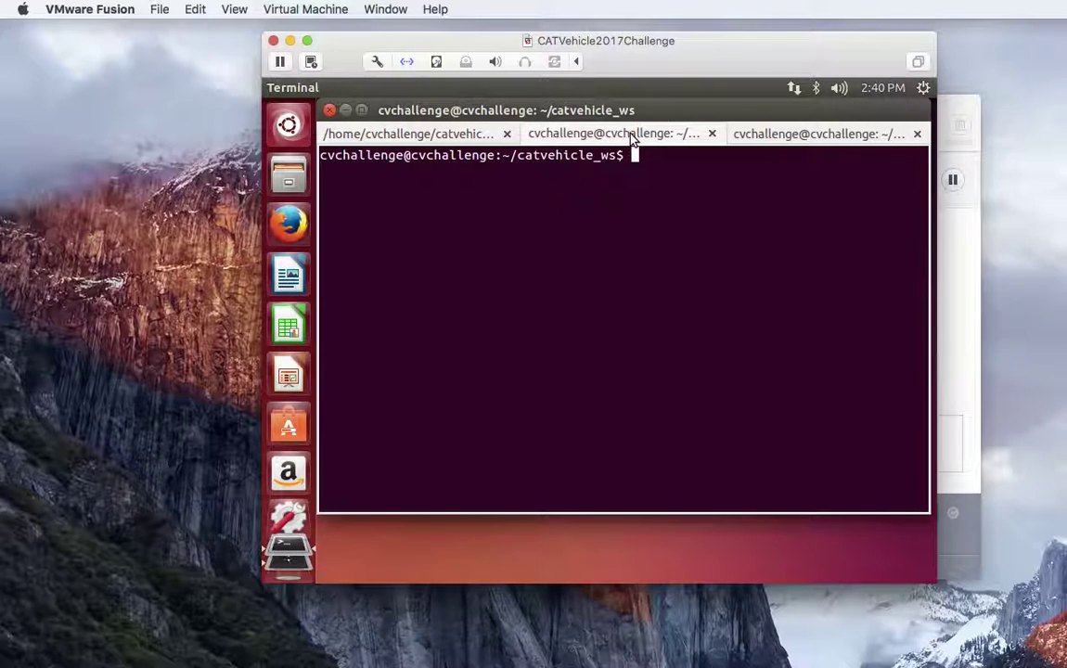
pyautogui.write('gzclient')
pyautogui.press('Return')
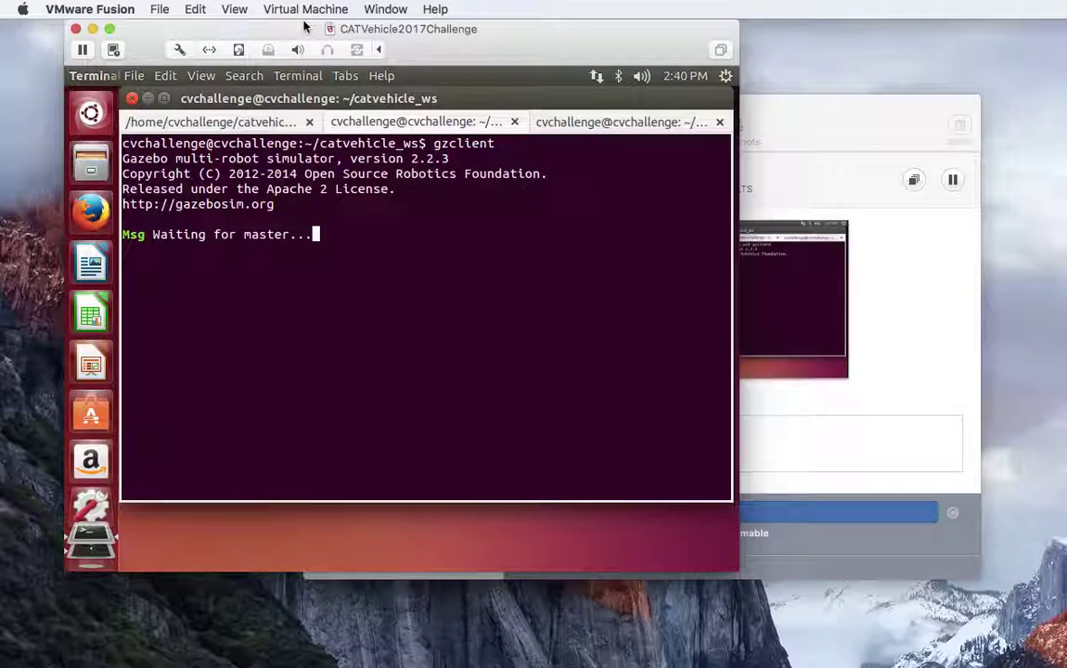
# Step: Enlarge the Ubuntu VM window and return to the roslaunch output tab
pyautogui.click(742, 577)
pyautogui.press('super+grave')
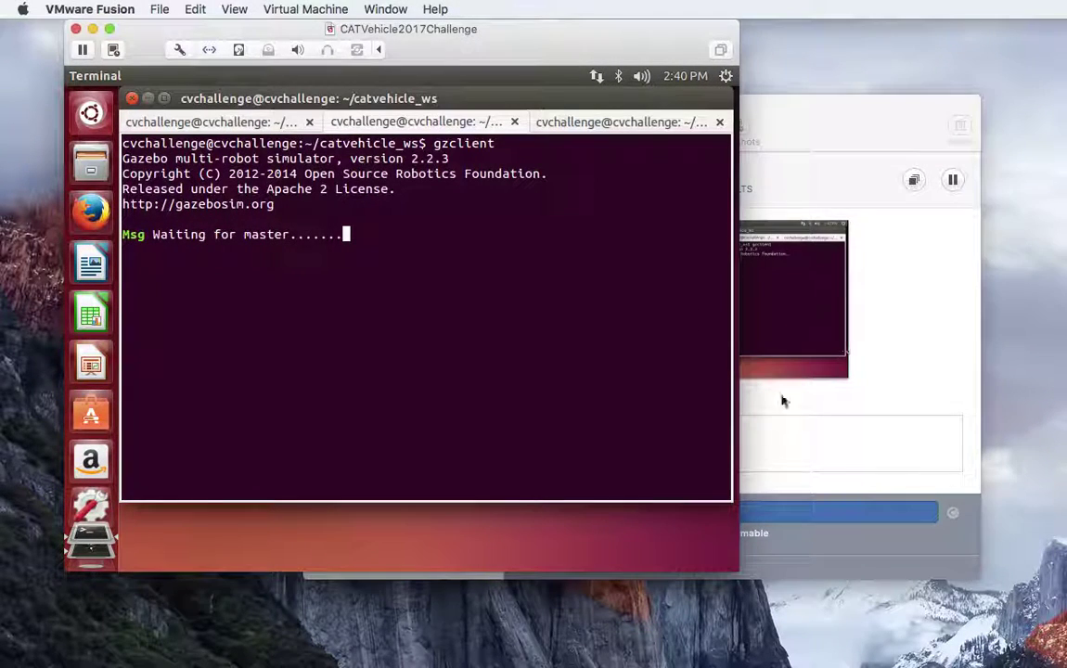
pyautogui.moveTo(731, 562); pyautogui.dragTo(1065, 666)
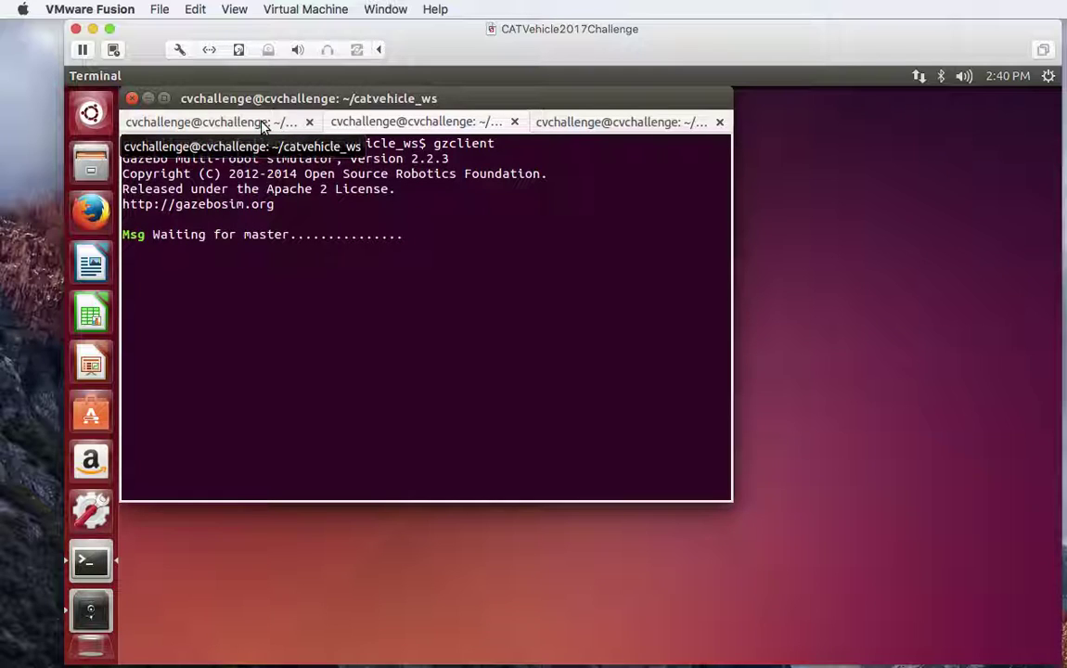
pyautogui.click(261, 125)
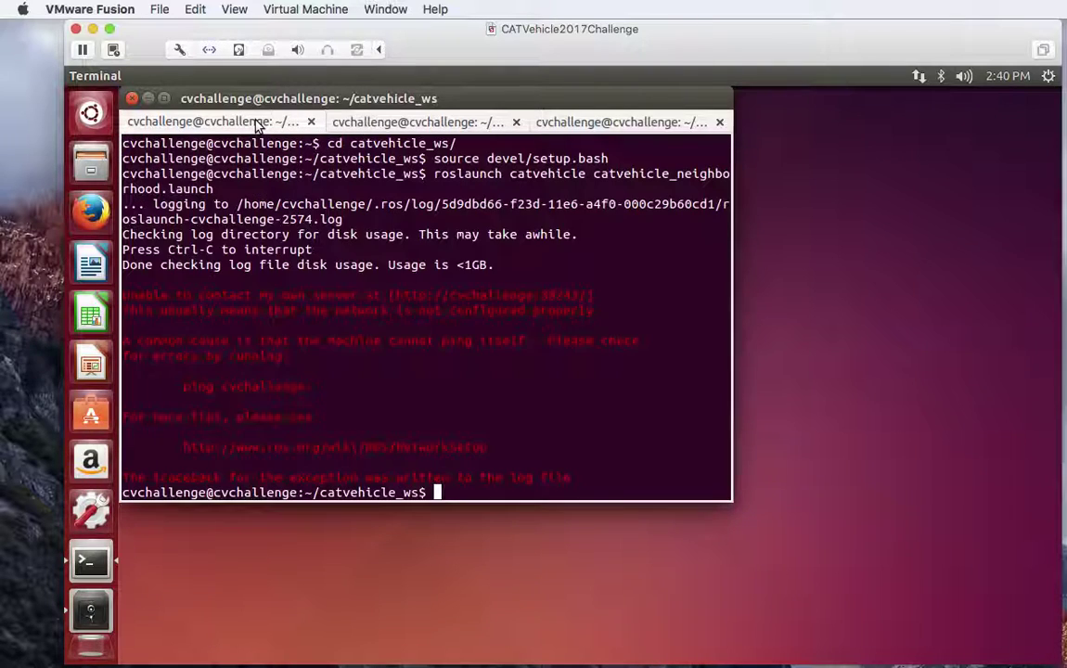
# Step: Rerun the catvehicle_neighborhood.launch roslaunch command in the first tab
pyautogui.click(394, 121)
pyautogui.hotkey('ctrl', 'pageup')
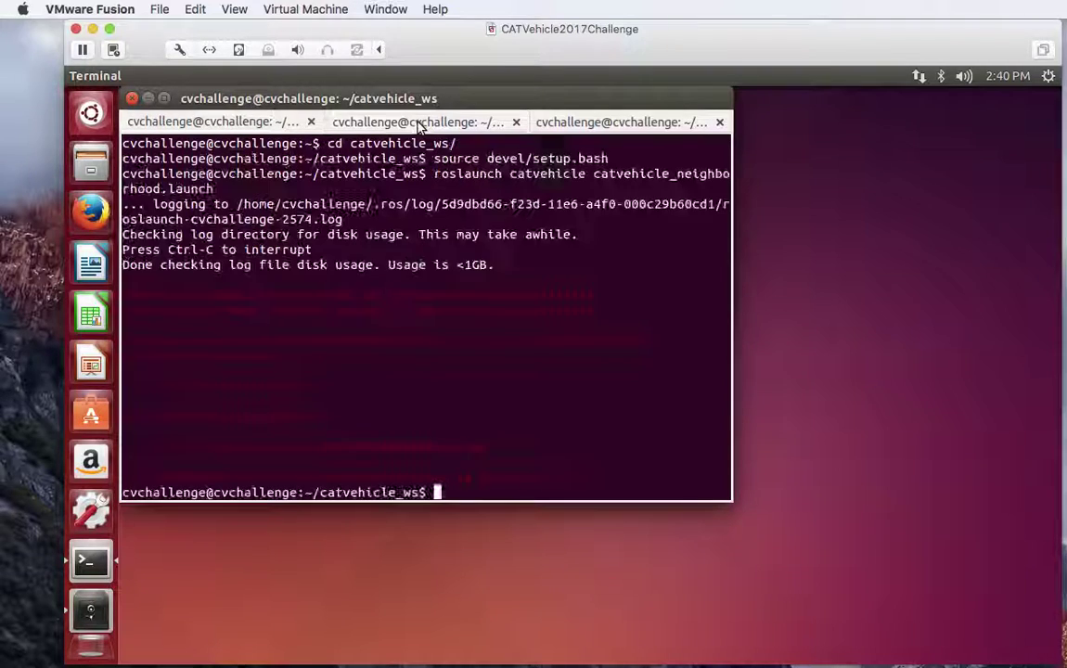
pyautogui.press('Up')
pyautogui.press('Return')
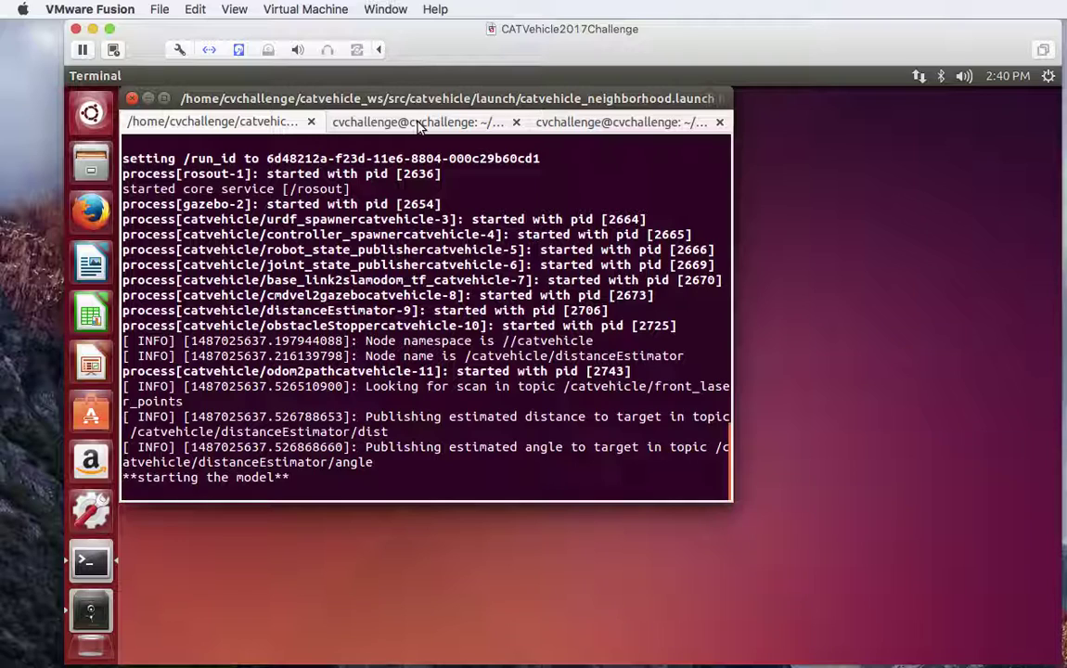
# Step: Rerun gzclient in the second tab so the Gazebo window opens
pyautogui.click(419, 123)
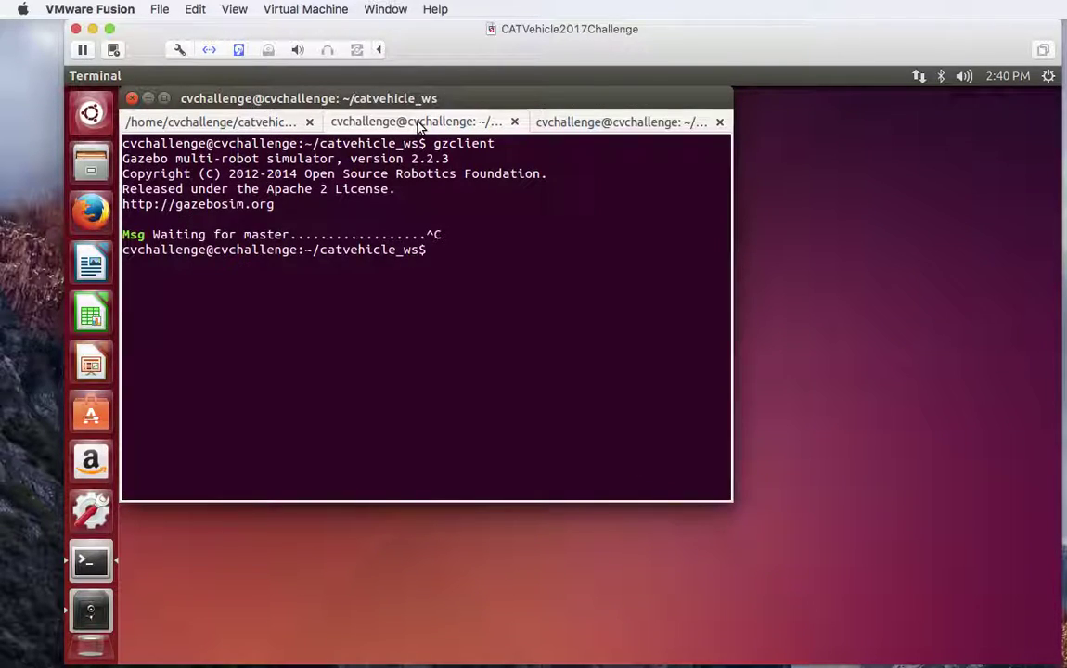
pyautogui.press('Up')
pyautogui.press('Return')
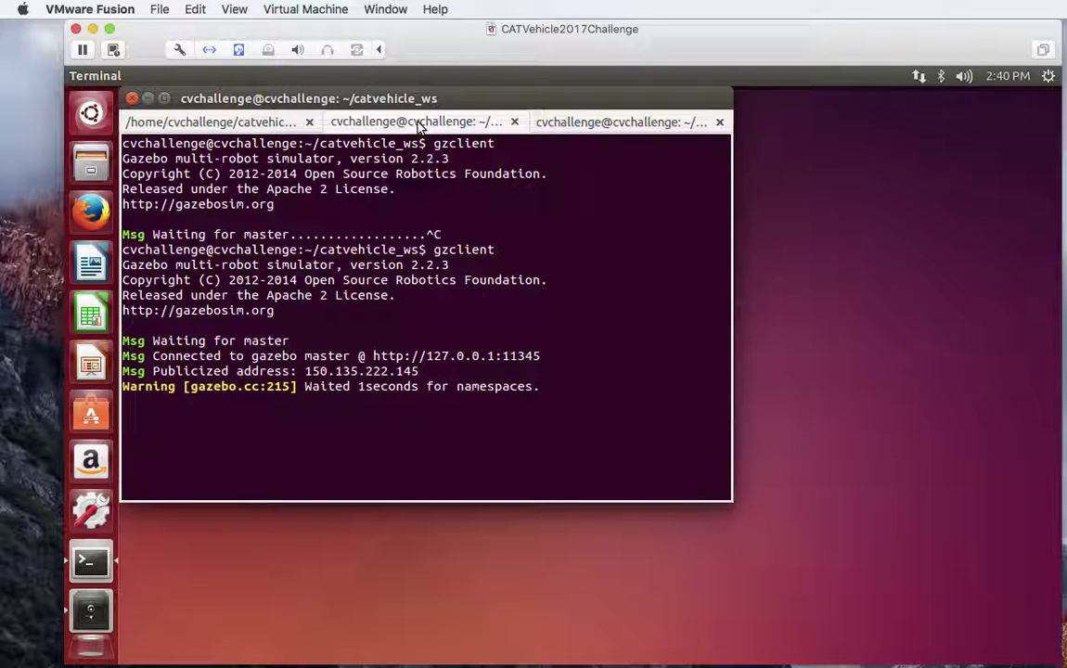
pyautogui.hotkey('ctrl', 'pageup')
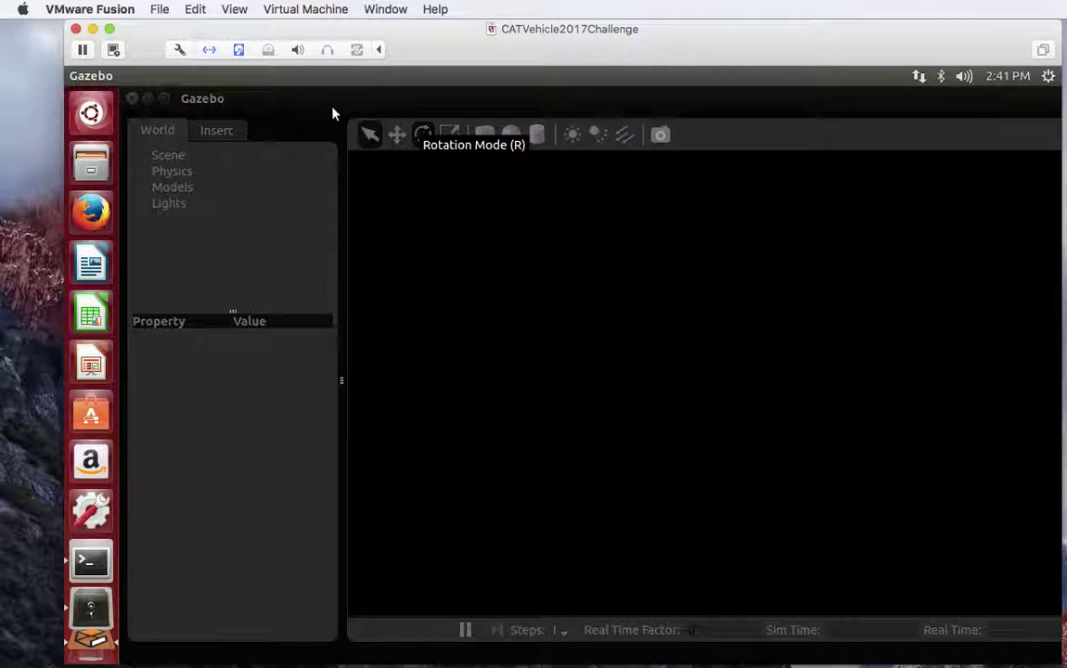
# Step: Confirm the vehicle controllers started in the terminal and view the car in the Gazebo neighborhood
pyautogui.hotkey('alt', 'Tab')
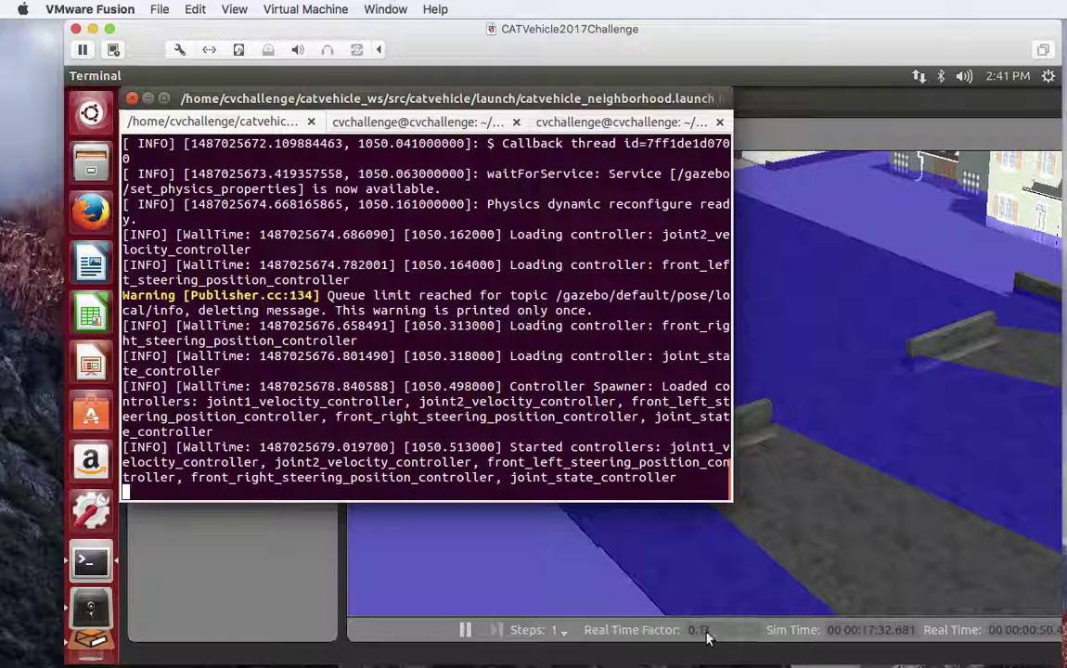
pyautogui.moveTo(554, 98); pyautogui.dragTo(934, 302)
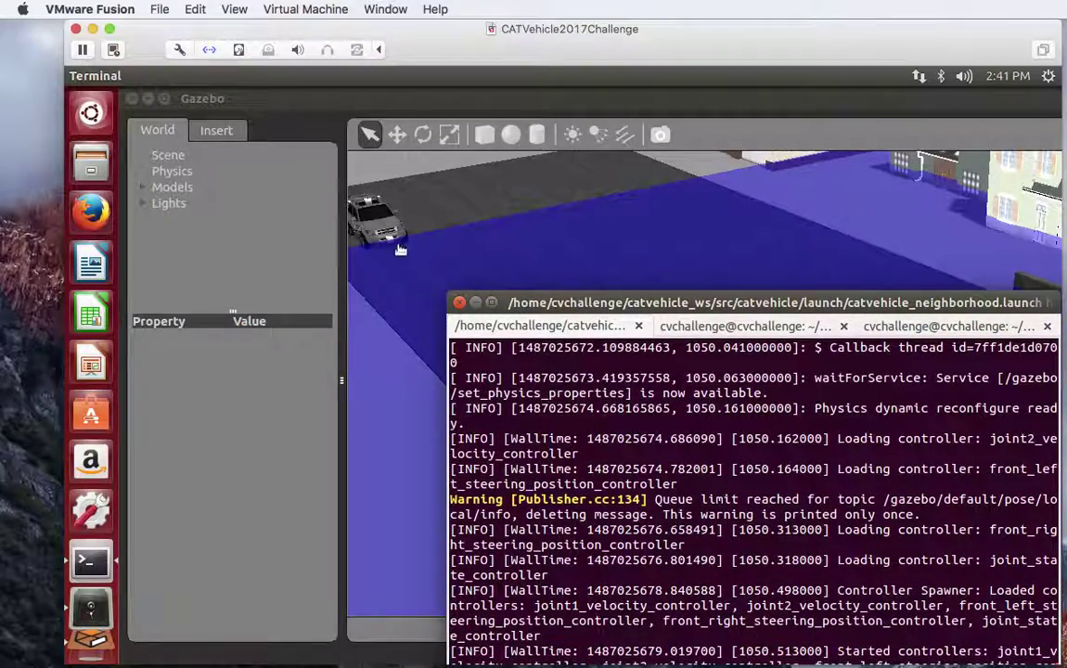
pyautogui.moveTo(656, 302); pyautogui.dragTo(362, 131)
# Step: In the third tab, run ./hardLeft.sh from src/catvehicle/src/tests/openloop and watch Gazebo
pyautogui.click(579, 158)
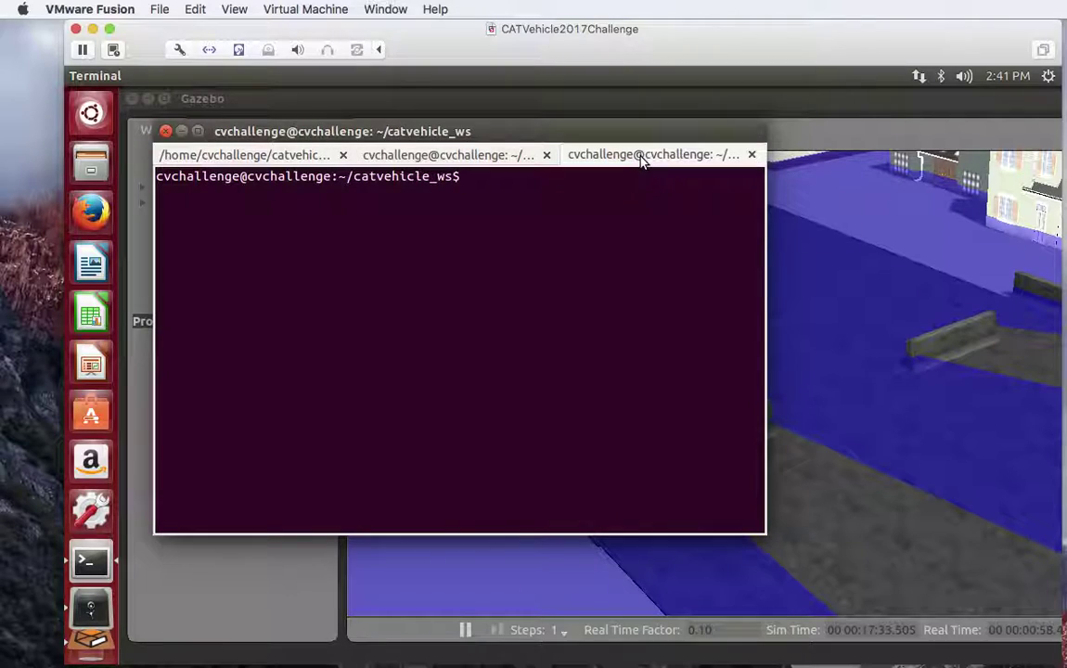
pyautogui.write('cd ')
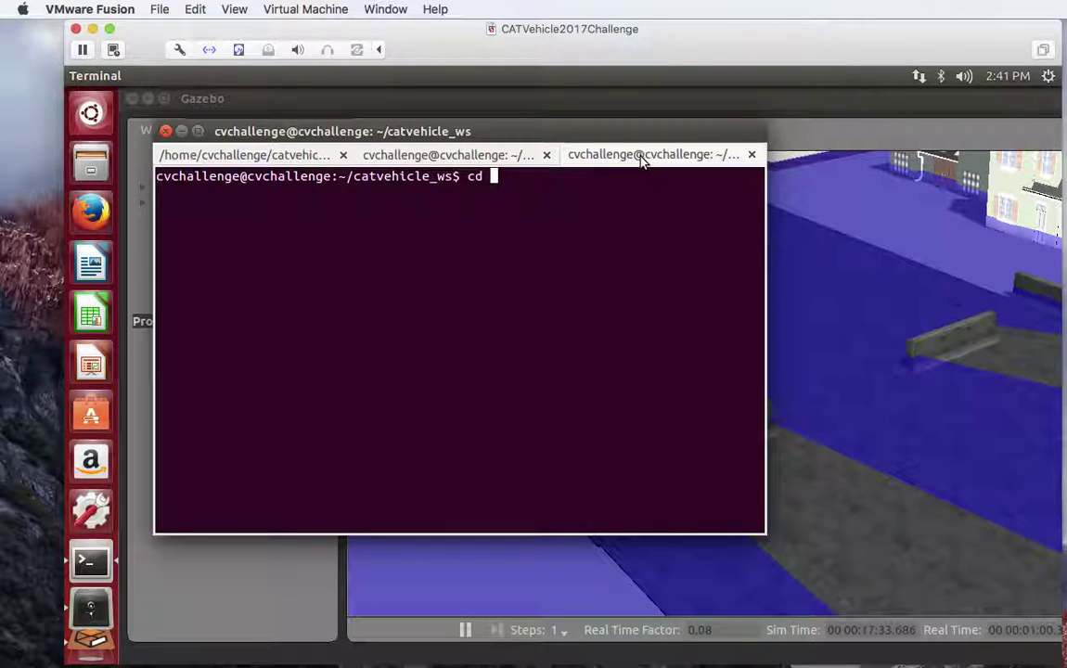
pyautogui.write('~rc/')
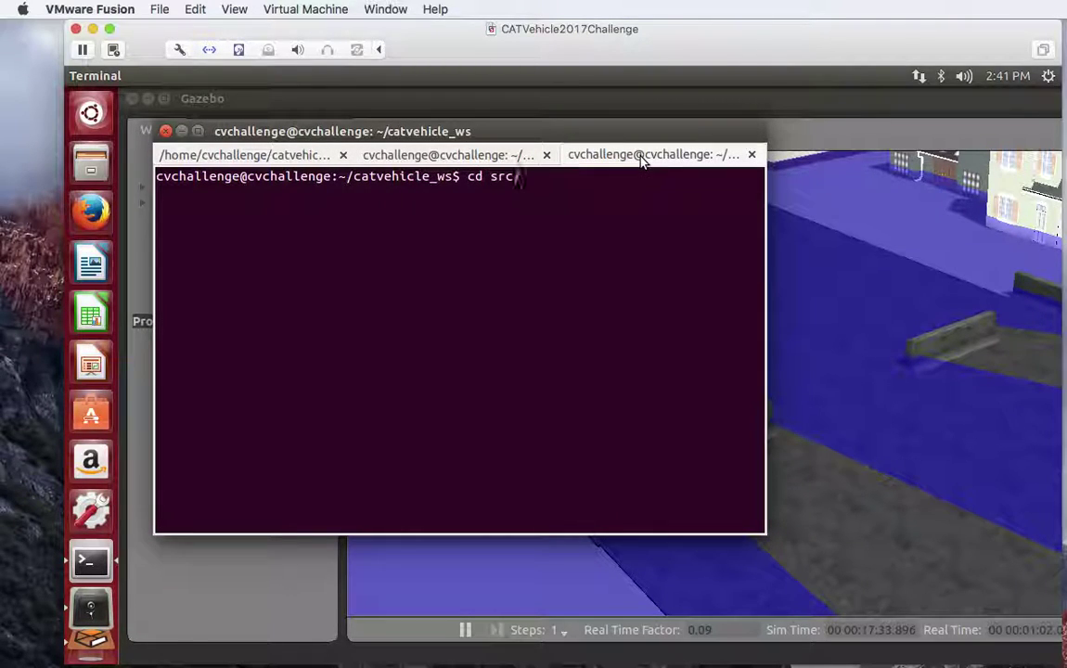
pyautogui.write('catvehicle/src/')
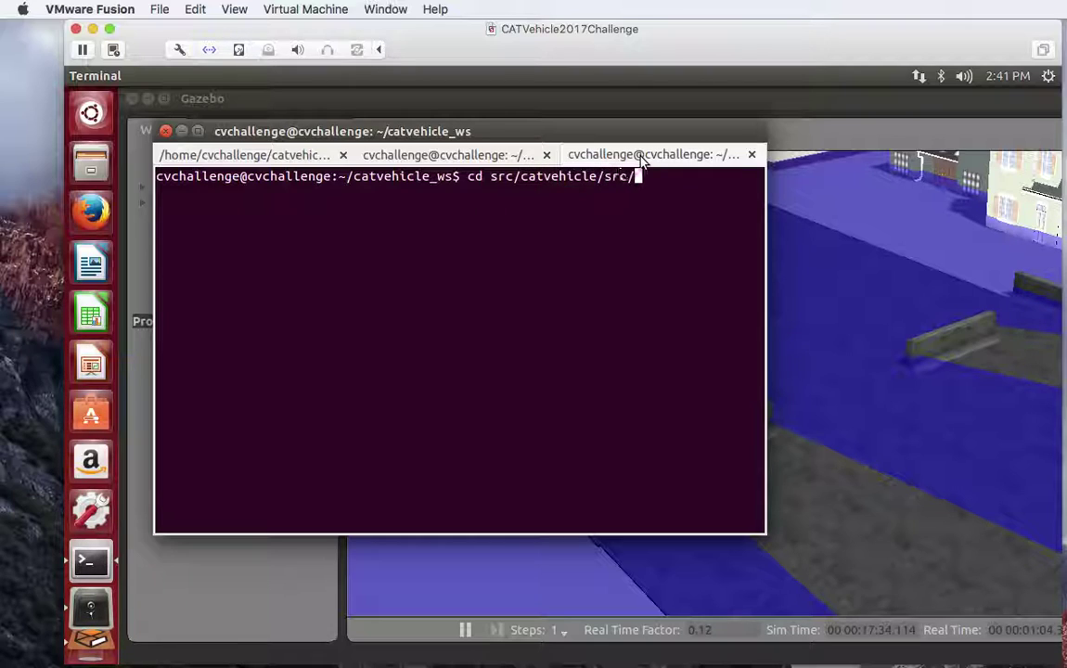
pyautogui.write('tests/o')
pyautogui.press('Tab')
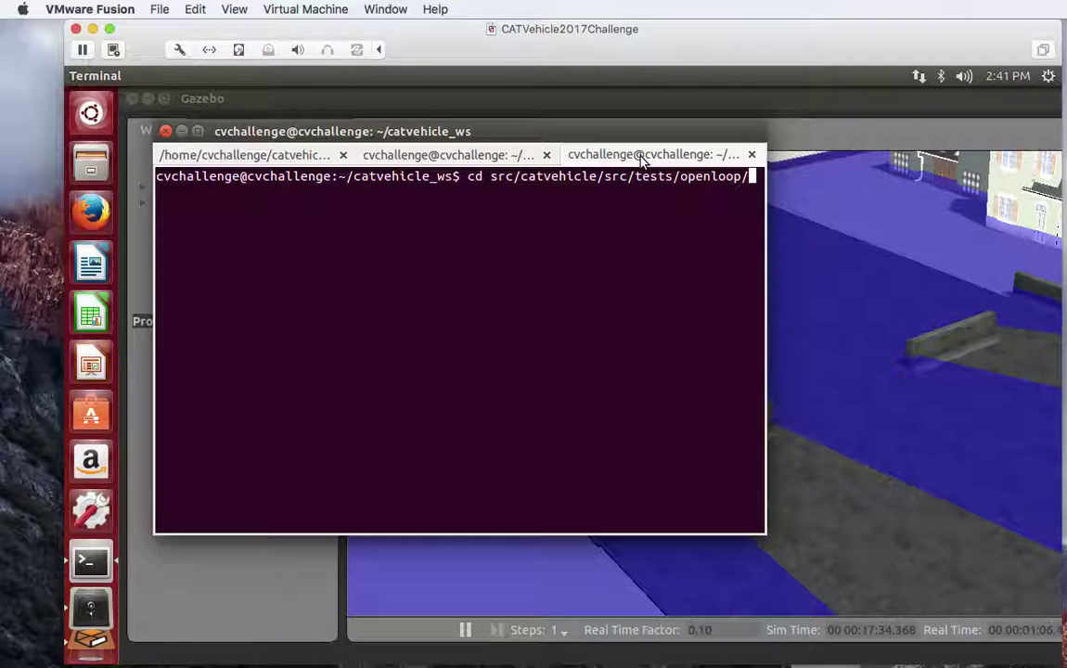
pyautogui.press('Return')
pyautogui.write('./hard')
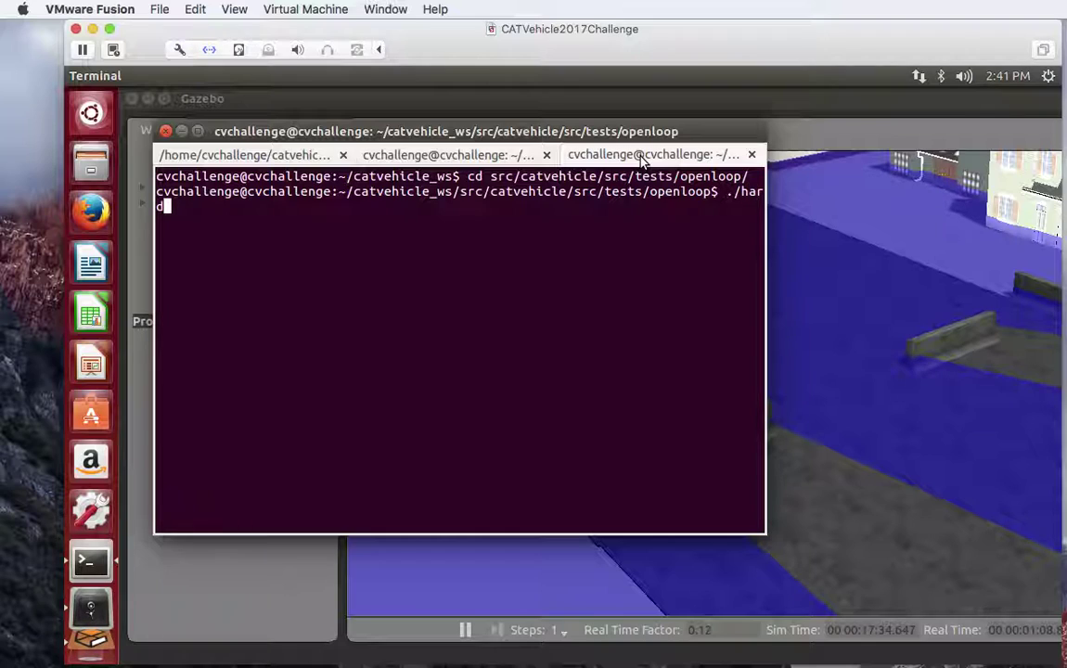
pyautogui.press('Tab')
pyautogui.press('Return')
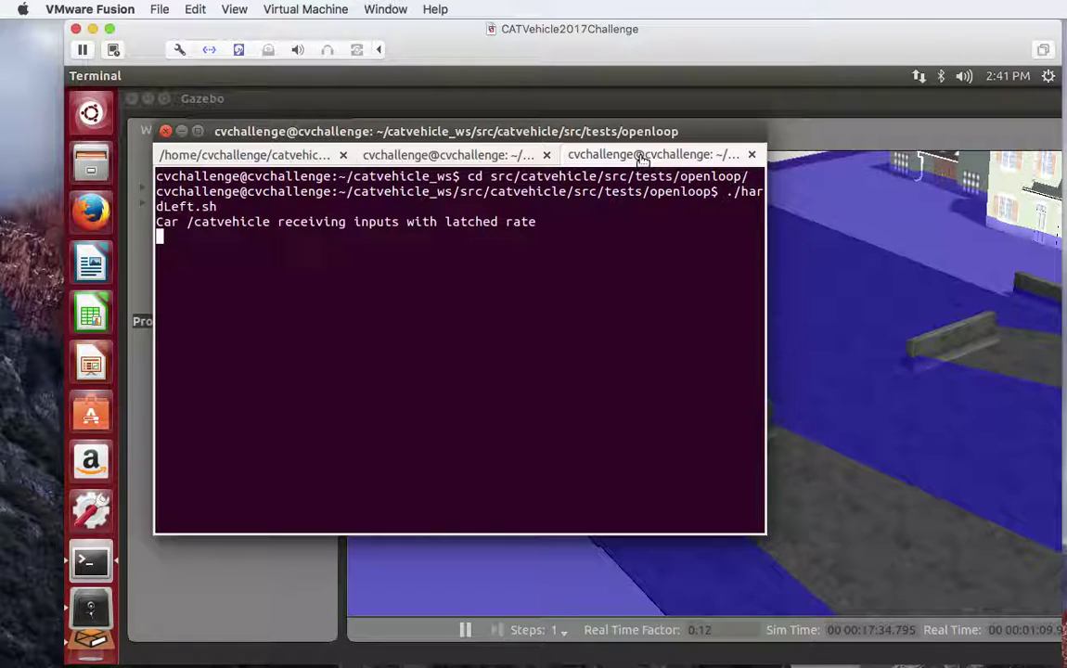
pyautogui.hotkey('alt', 'Tab')
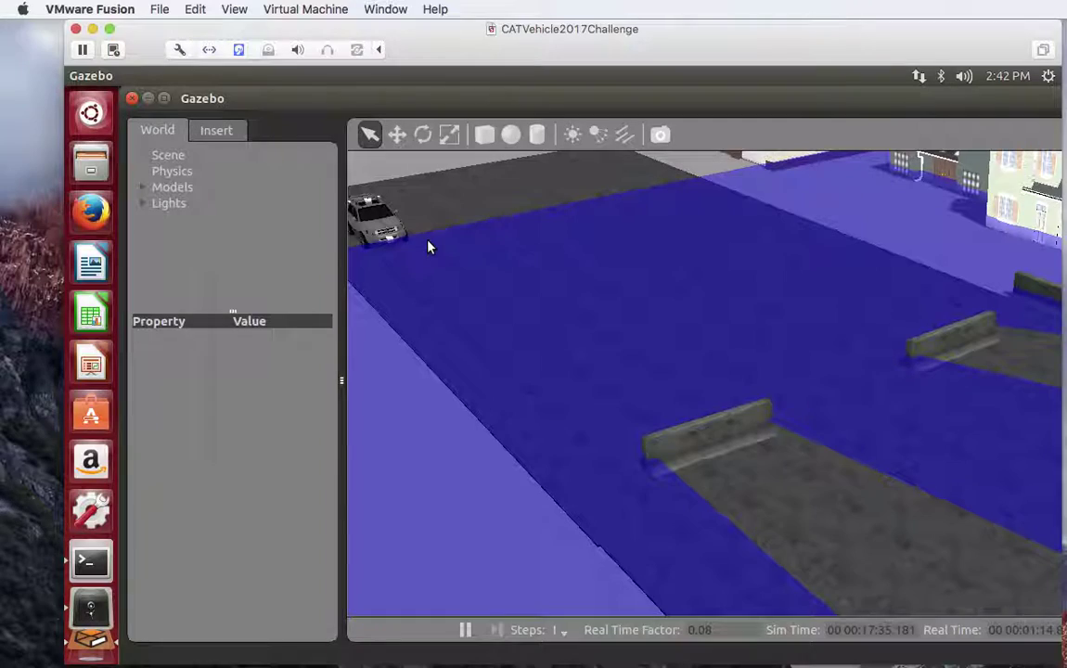
# Step: Stop the hardLeft.sh script with Ctrl+C and return to the home folder
pyautogui.hotkey('alt', 'Tab')
pyautogui.hotkey('alt', 'Tab')
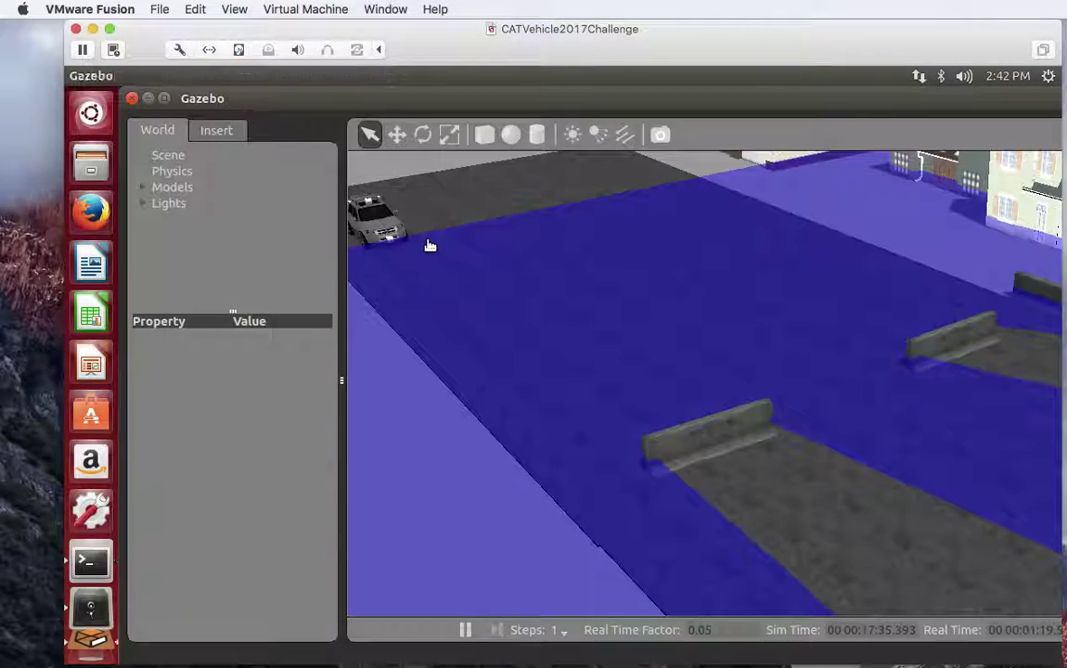
pyautogui.hotkey('alt', 'Tab')
pyautogui.hotkey('ctrl', 'c')
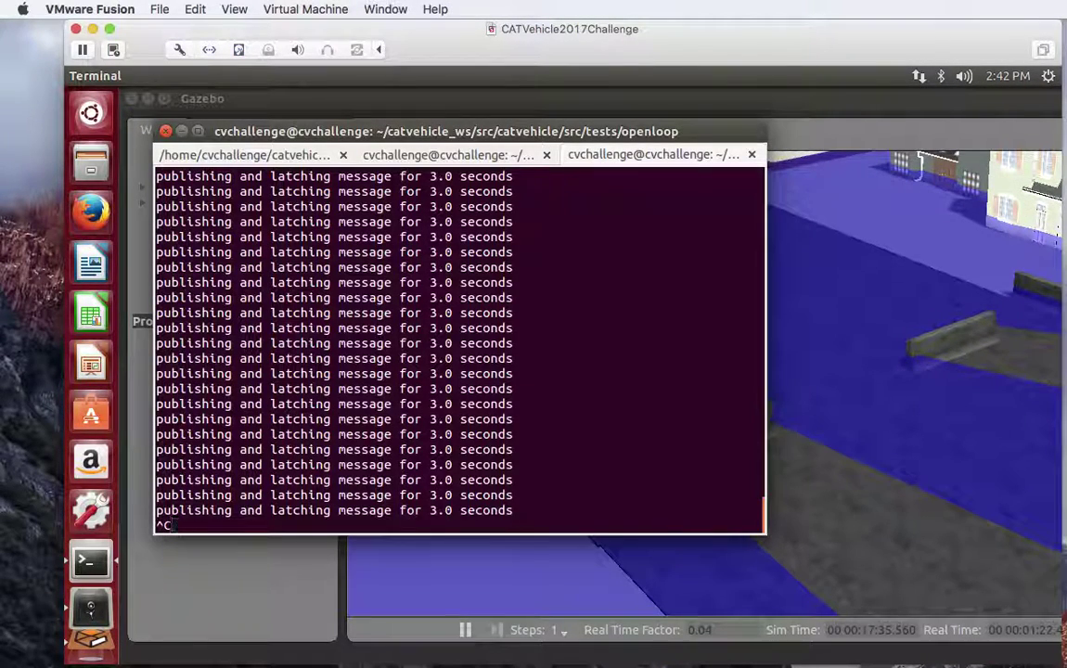
pyautogui.press('Return')
pyautogui.press('Return')
pyautogui.press('Return')
pyautogui.write('sou')
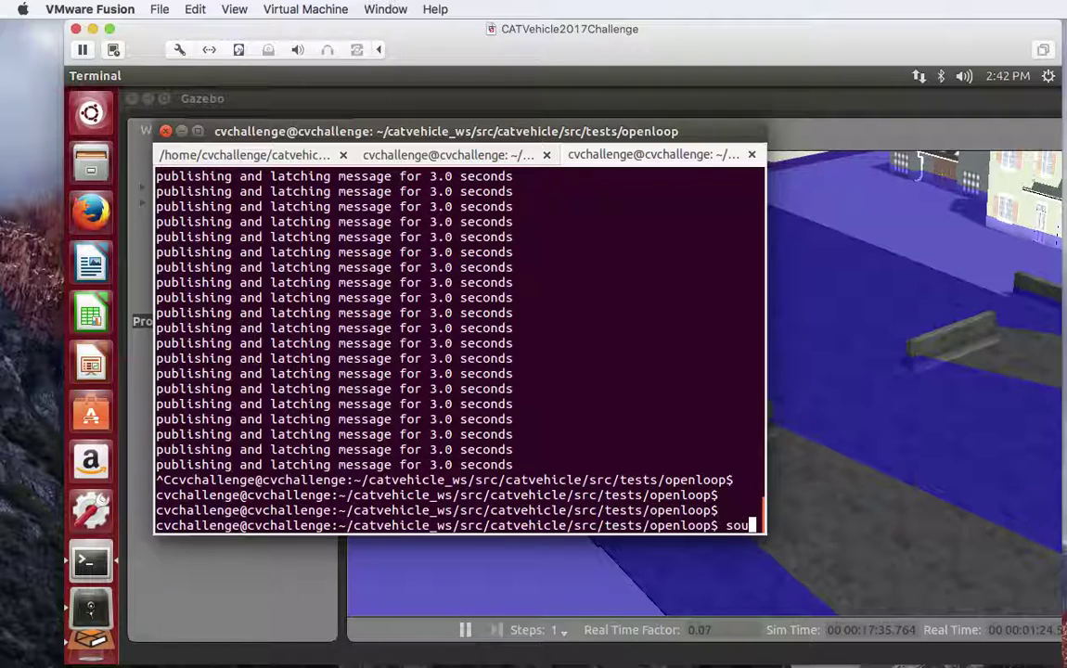
pyautogui.press('BackSpace')
pyautogui.press('BackSpace')
pyautogui.press('BackSpace')
pyautogui.write('cd')
pyautogui.press('Return')
# Step: Move into catvehicle_ws and source devel/setup.bash
pyautogui.write('cd ca')
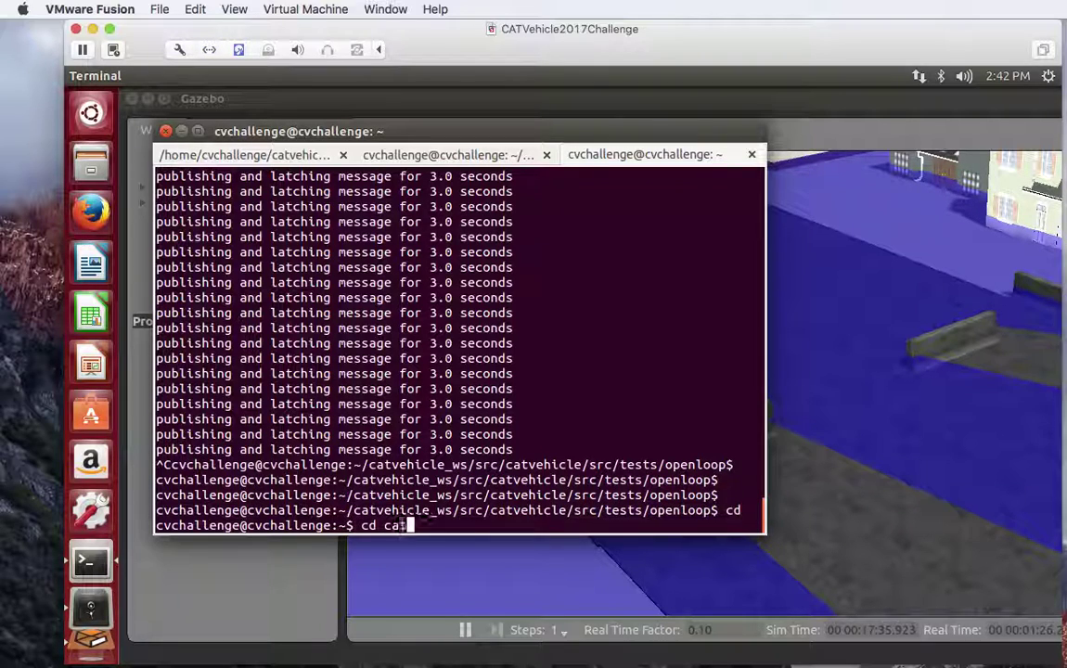
pyautogui.write('tvehicle')
pyautogui.press('Return')
pyautogui.write('cd ../catvehicle_s')
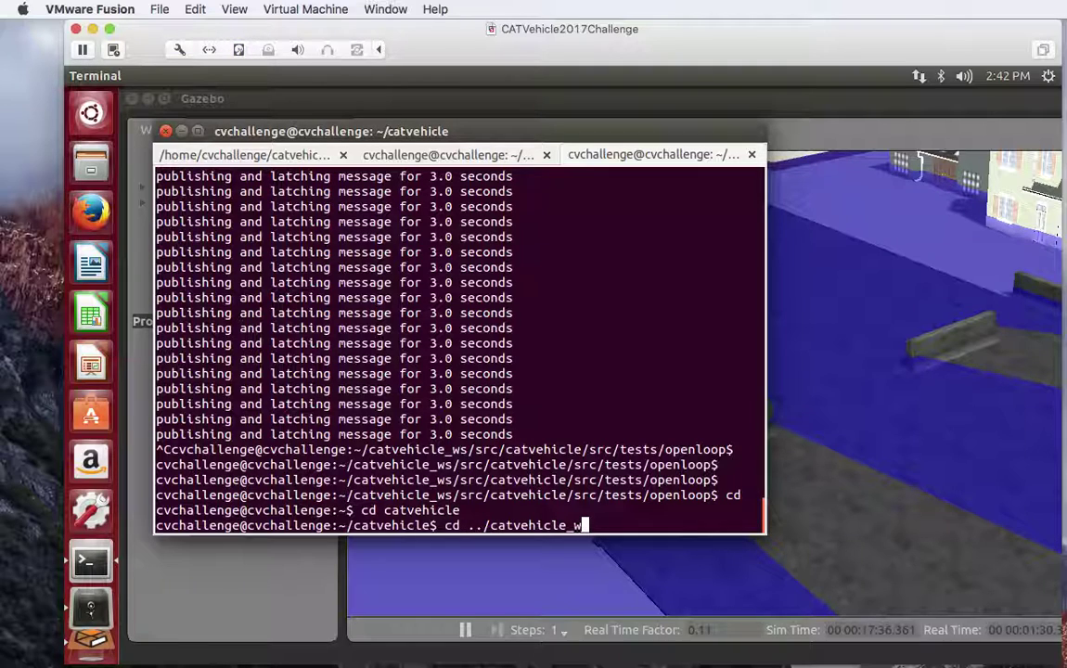
pyautogui.write('s/')
pyautogui.press('Return')
pyautogui.write('source devel/')
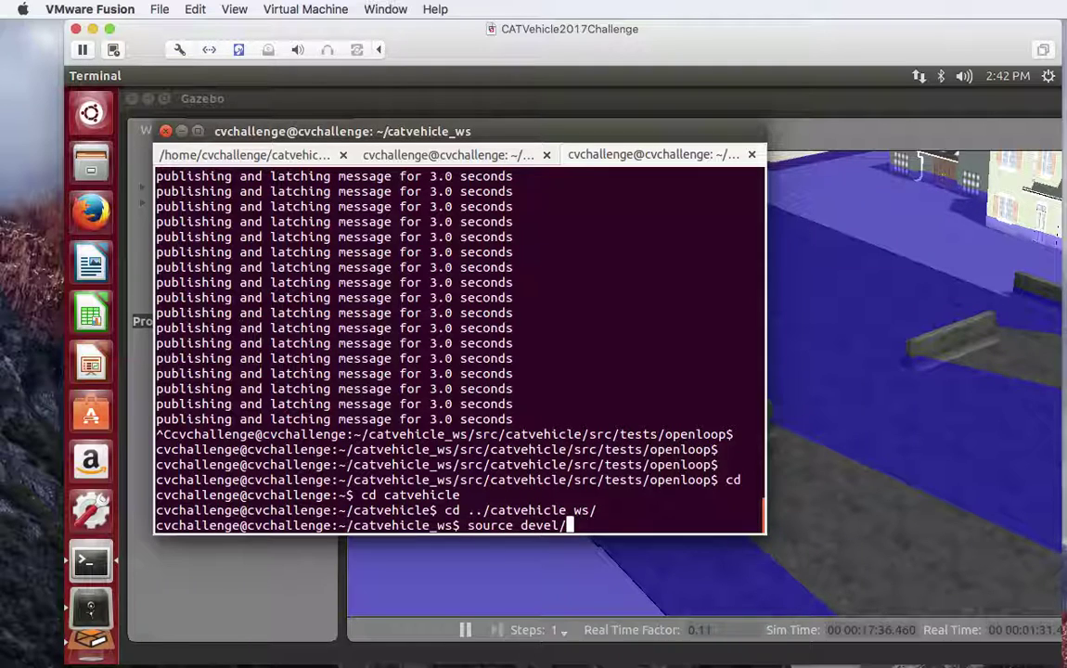
pyautogui.write('setup.b')
pyautogui.press('BackSpace')
pyautogui.press('BackSpace')
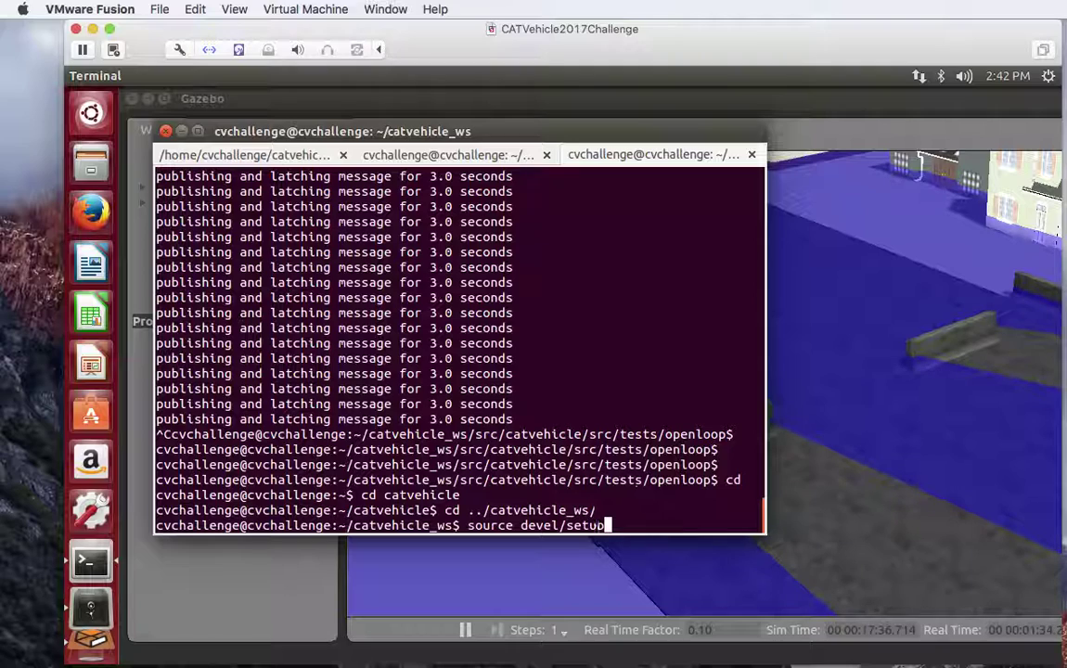
pyautogui.write('.bash')
pyautogui.press('Return')
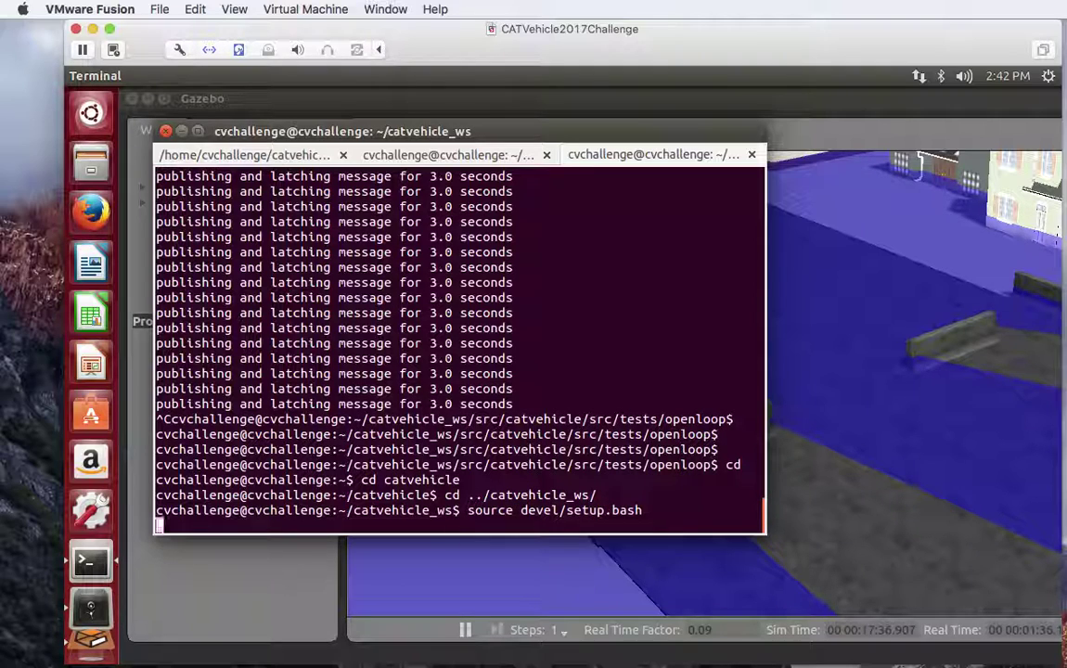
# Step: Rerun ./hardLeft.sh from the openloop folder and watch the car in Gazebo
pyautogui.write('c')
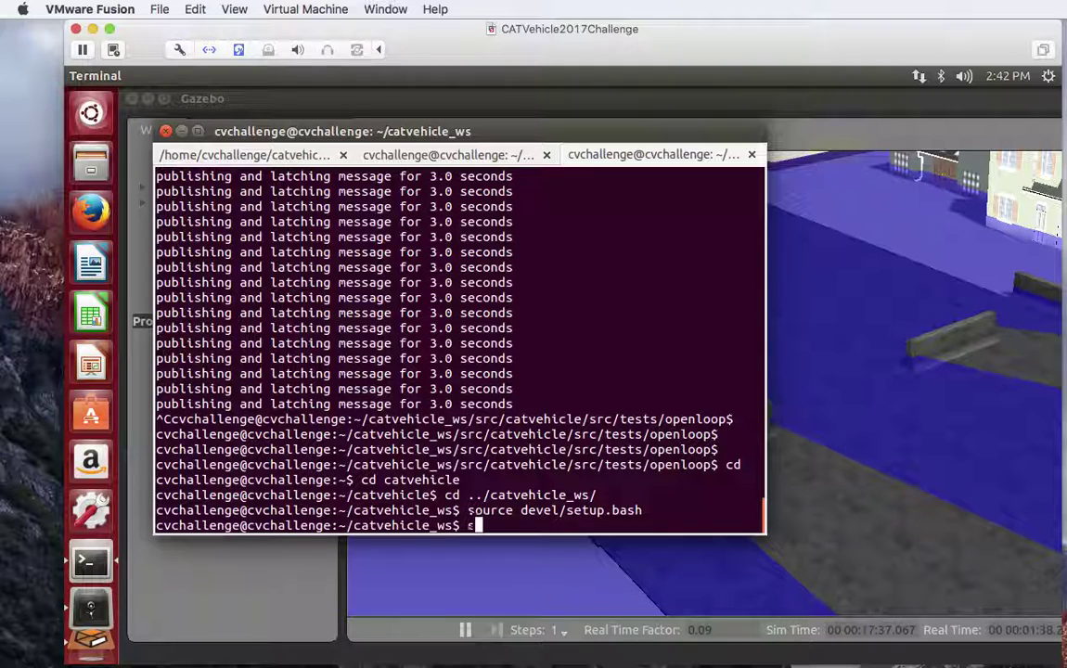
pyautogui.write('d src/catvehicle/sr')
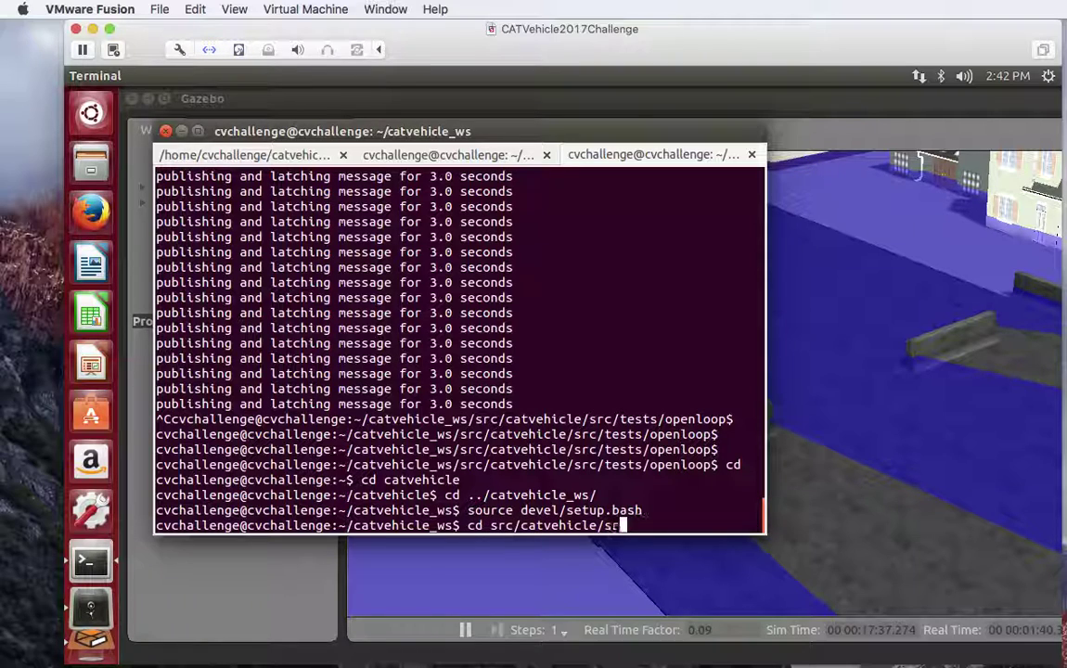
pyautogui.write('c/tests/op')
pyautogui.press('Tab')
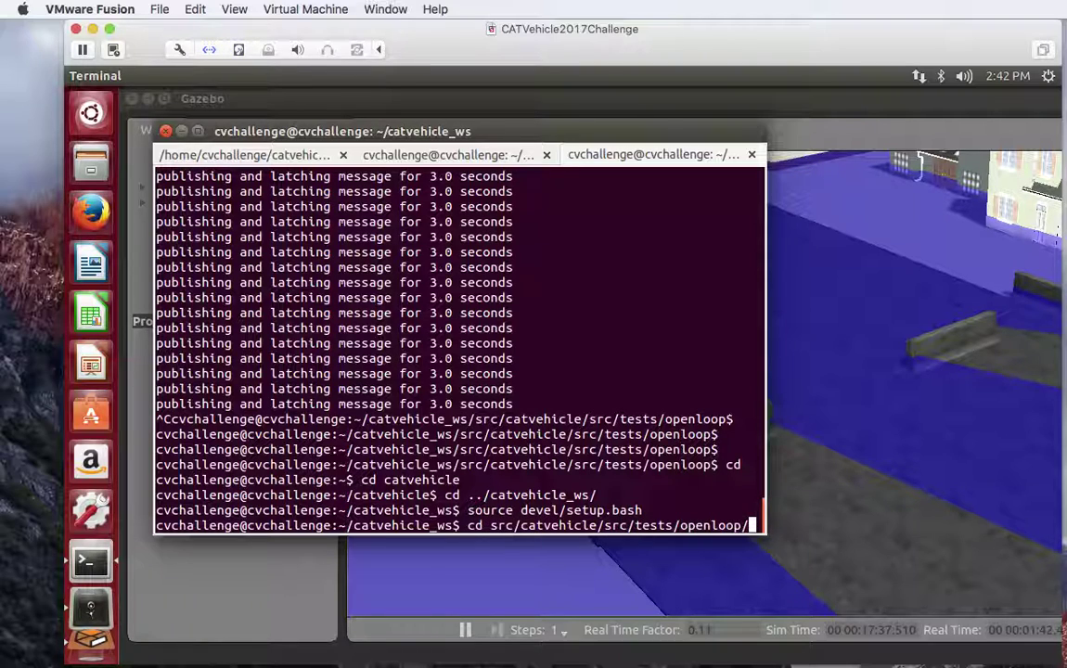
pyautogui.press('Return')
pyautogui.write('./har')
pyautogui.press('Tab')
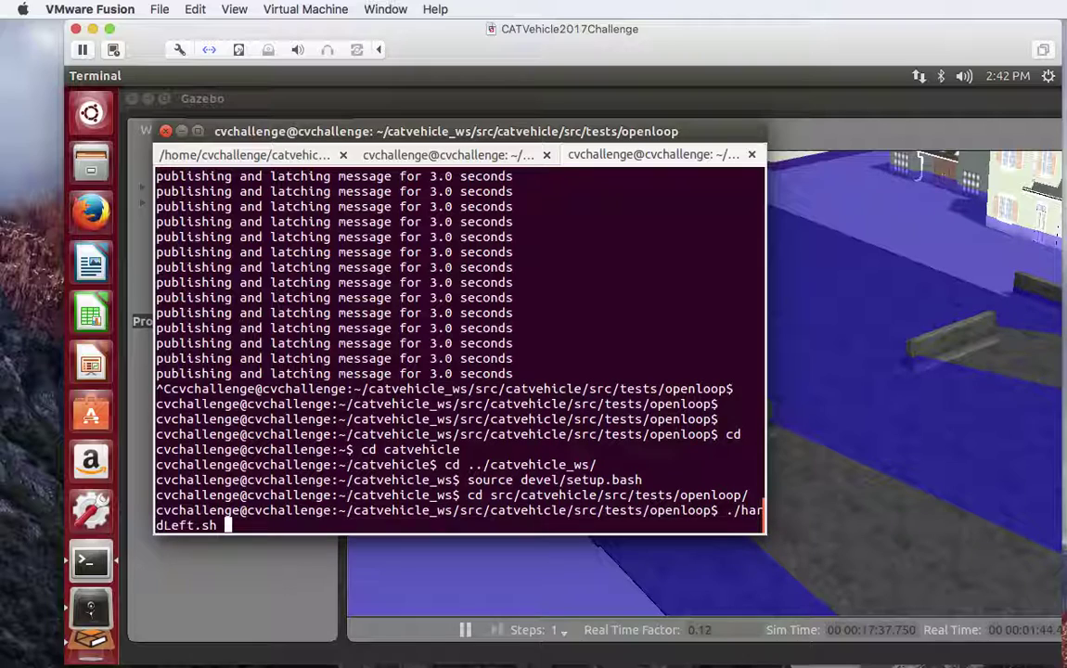
pyautogui.press('Return')
pyautogui.hotkey('alt', 'Tab')
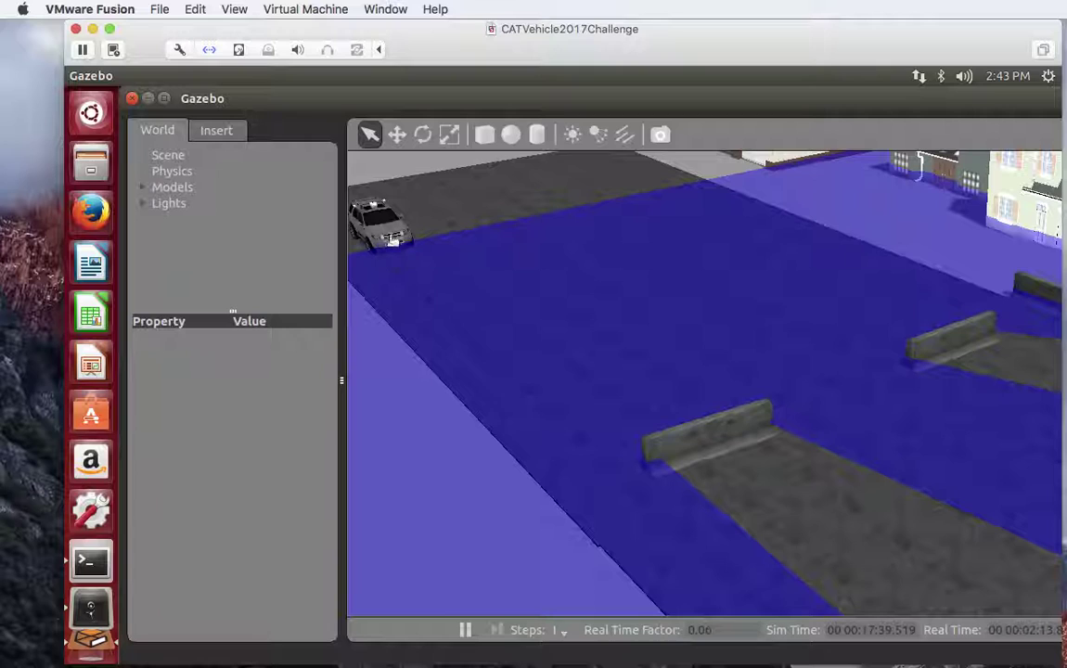
# Step: Bring the terminal over Gazebo and move it down-right so the car stays visible
pyautogui.hotkey('alt', 'Tab')
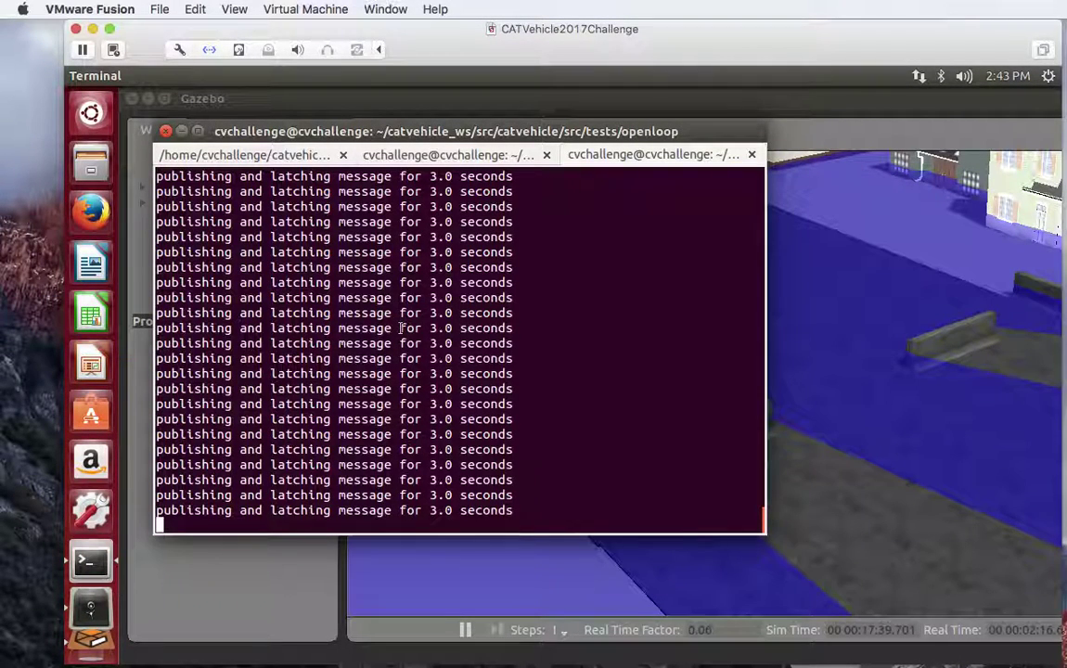
pyautogui.moveTo(389, 131); pyautogui.dragTo(662, 282)
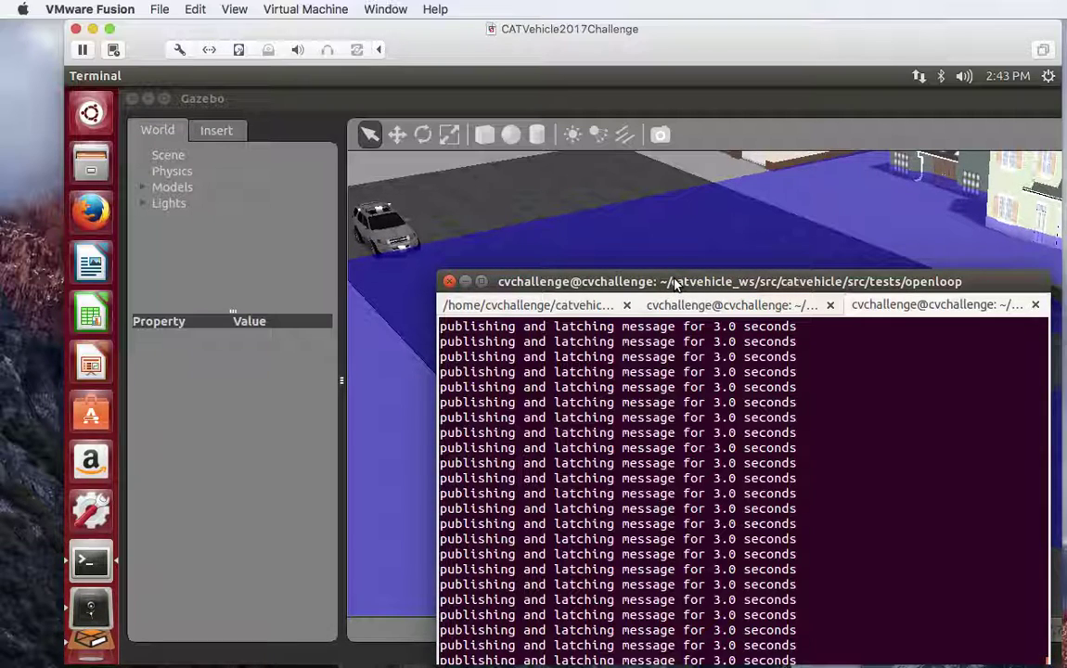
pyautogui.moveTo(675, 285); pyautogui.dragTo(670, 222)
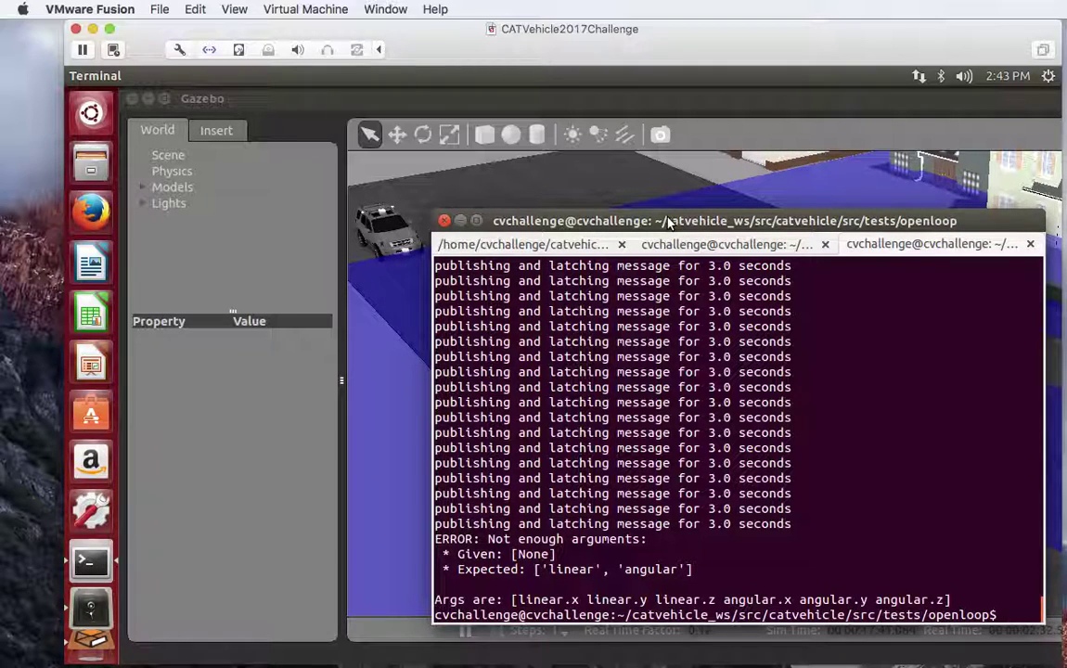
pyautogui.hotkey('ctrl', 'pageup')
# Step: Stop gzclient and the neighborhood roslaunch with Ctrl+C, then open the VM's Settings
pyautogui.hotkey('ctrl', 'c')
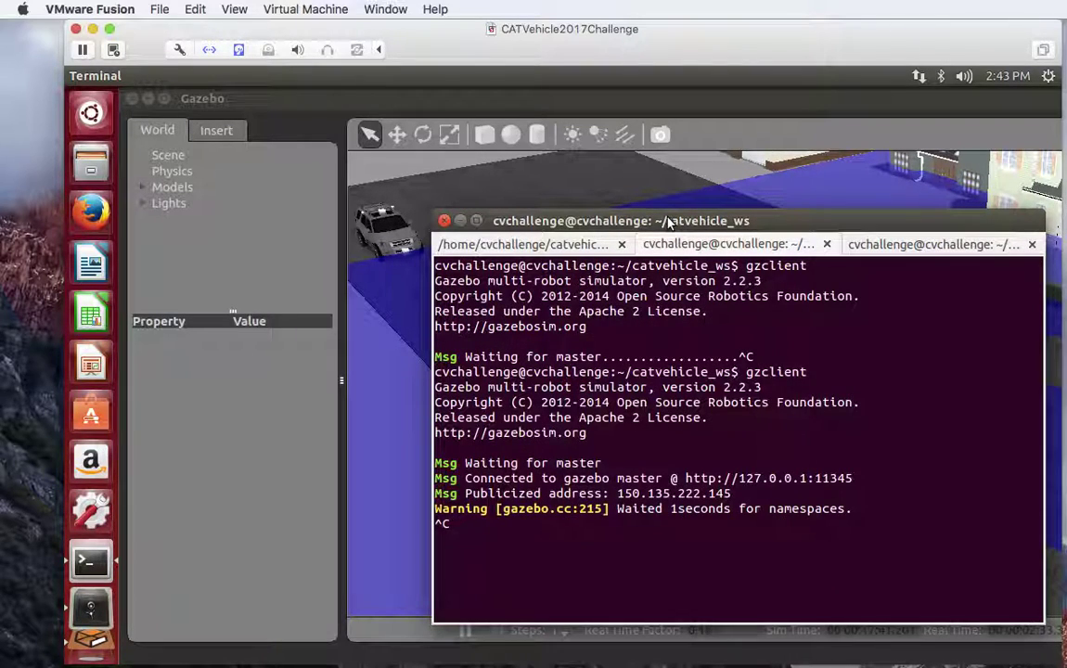
pyautogui.hotkey('ctrl', 'pageup')
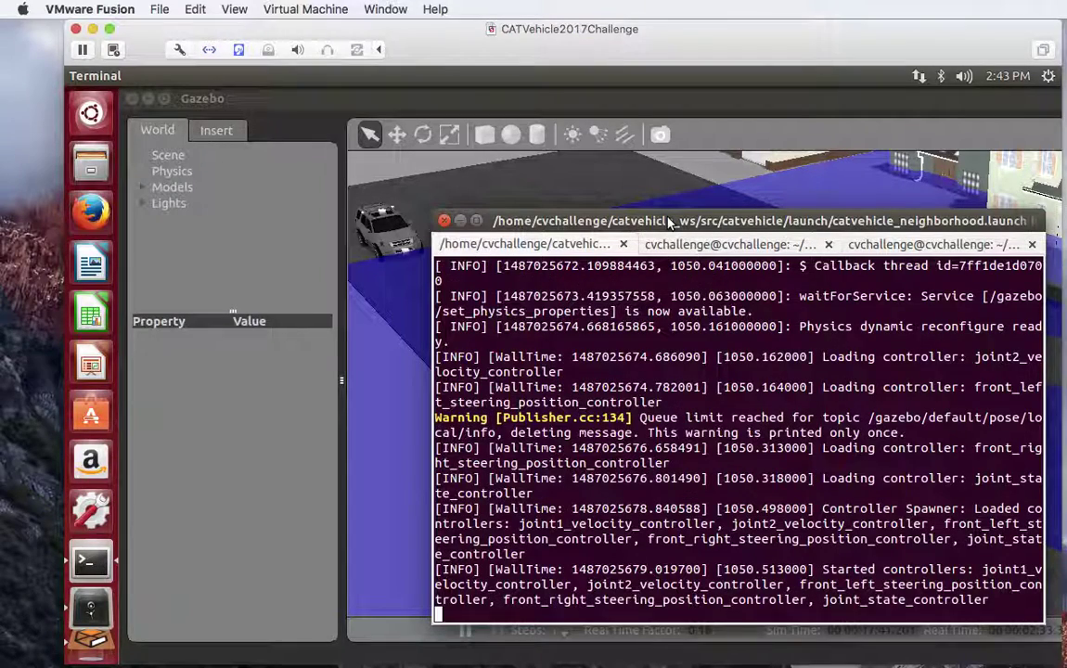
pyautogui.hotkey('ctrl', 'c')
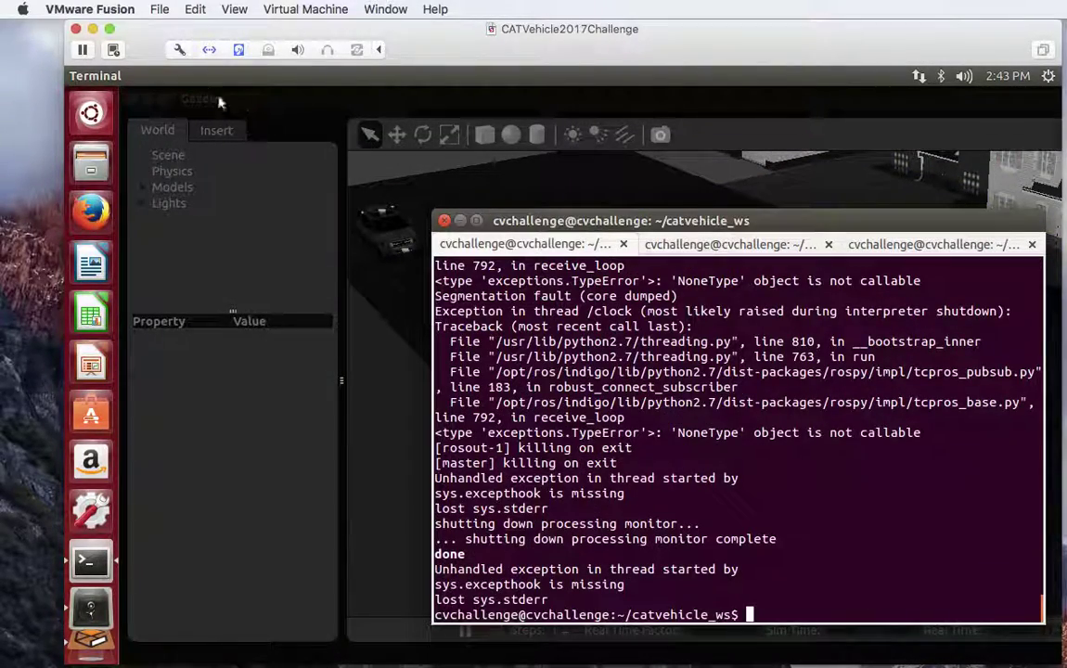
pyautogui.click(180, 50)
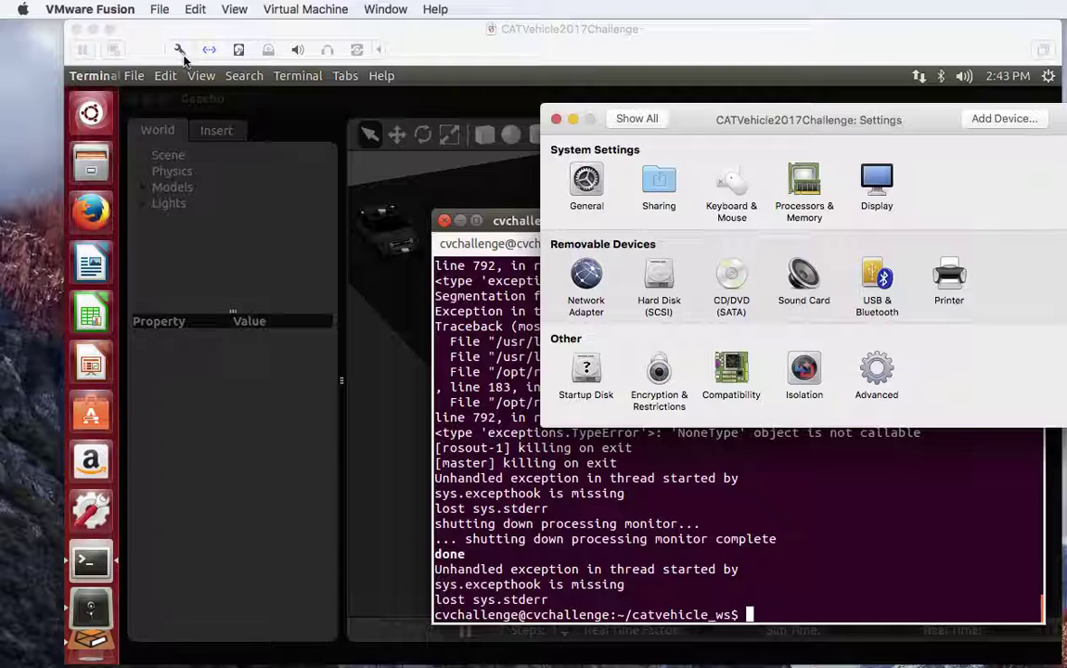
# Step: Check Processors & Memory showing 1 processor core and 1024 MB, then close it
pyautogui.click(807, 182)
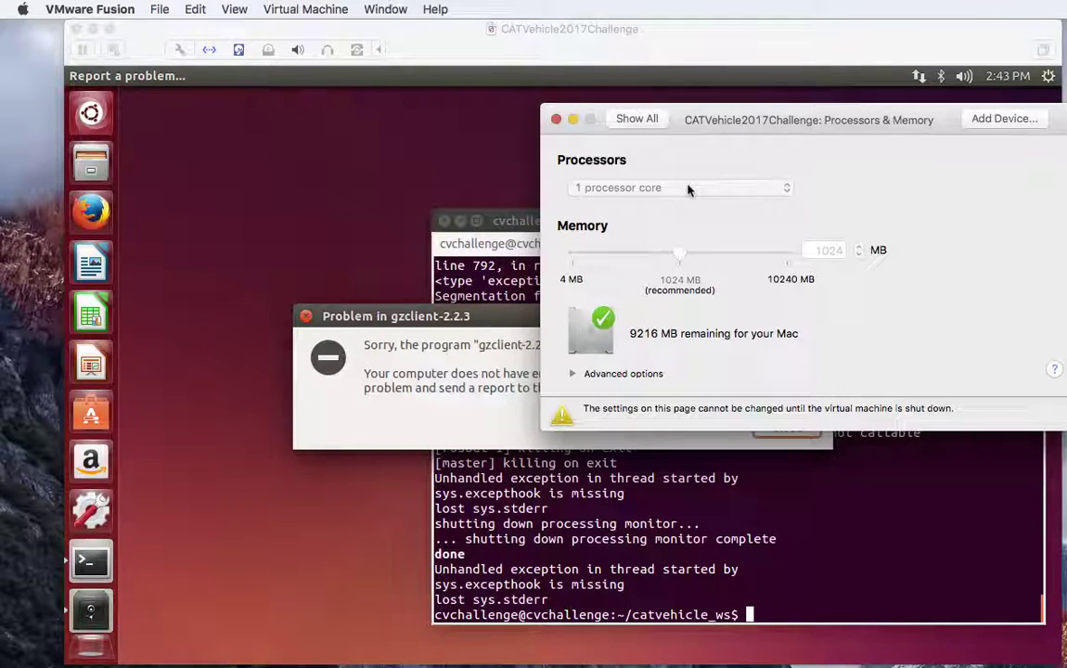
pyautogui.click(329, 272)
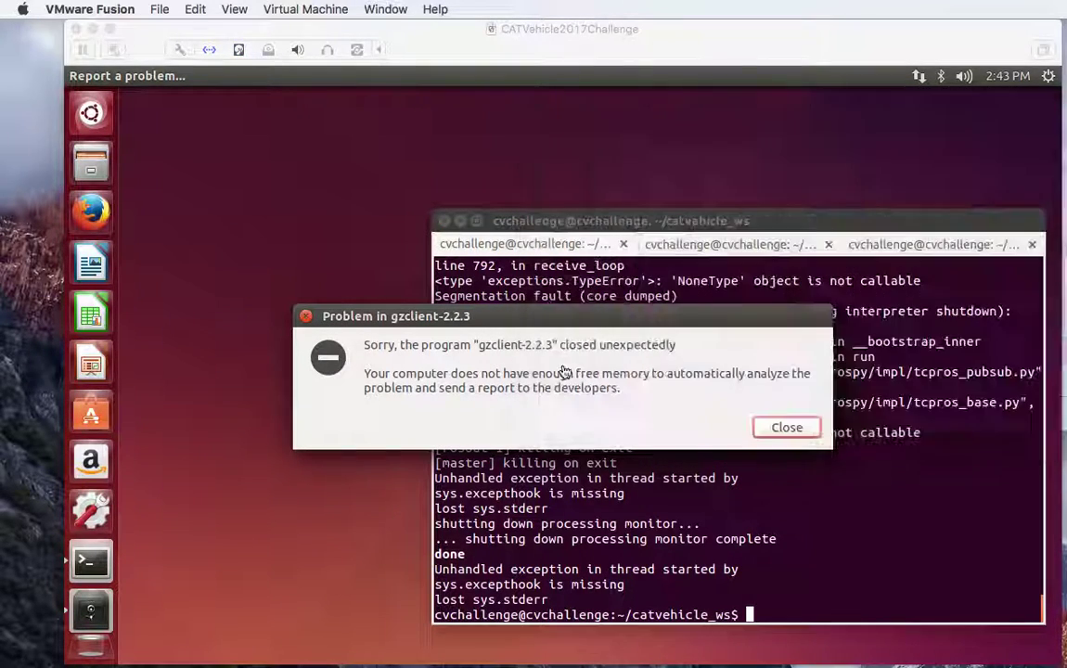
# Step: Close the gzclient crash notice and dismiss the Backups reminder with Don't Show Again
pyautogui.click(808, 432)
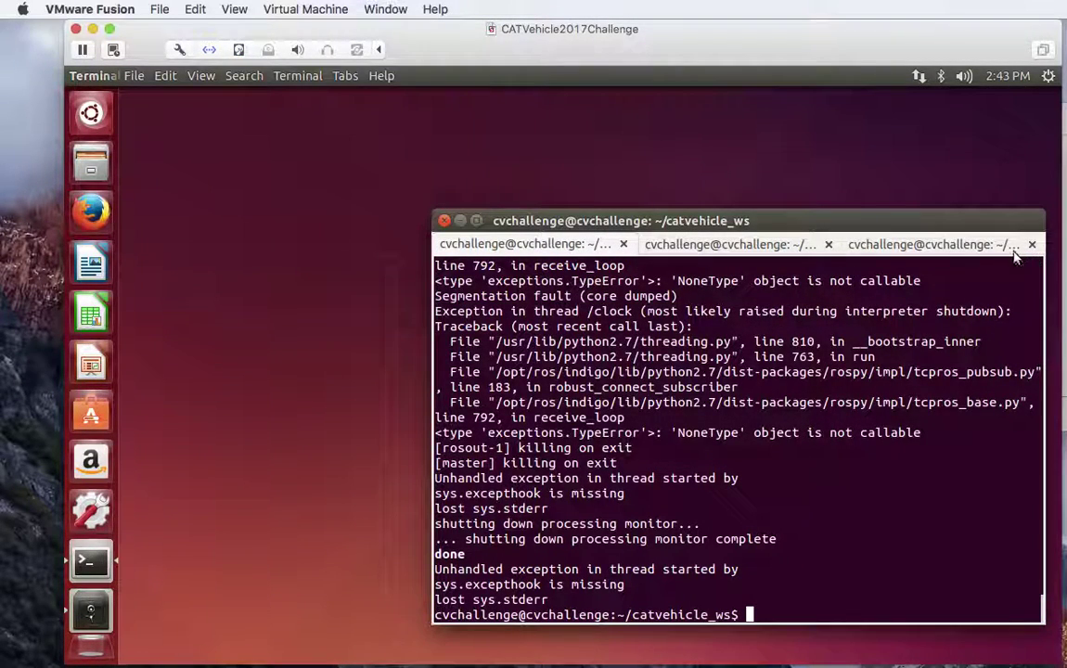
pyautogui.hotkey('alt', 'Tab')
pyautogui.hotkey('alt', 'Tab')
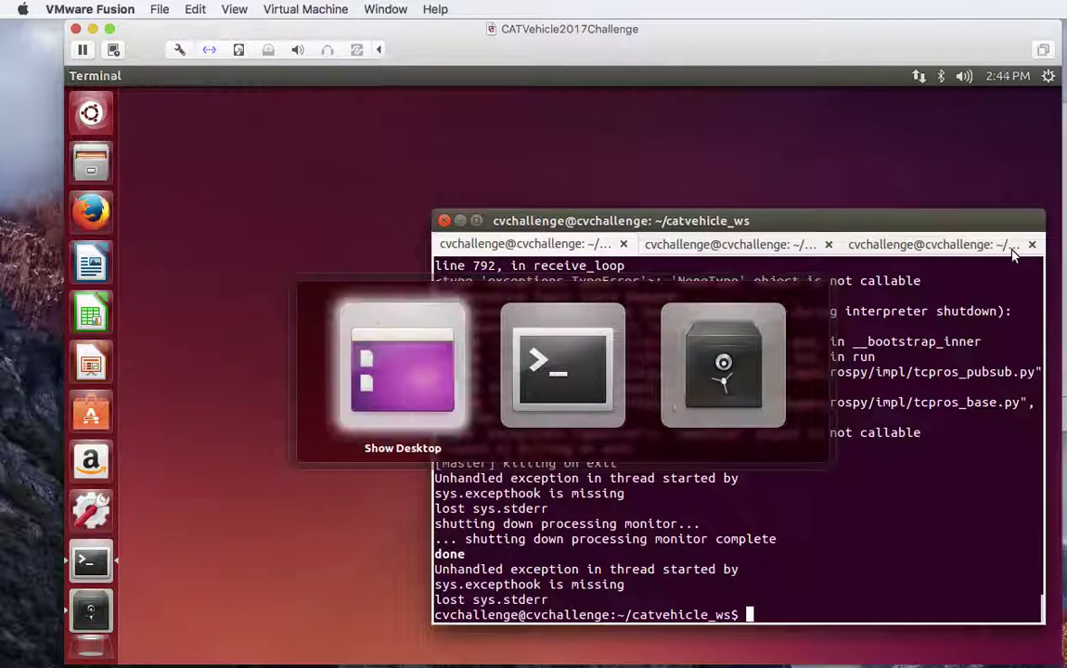
pyautogui.hotkey('alt', 'Tab')
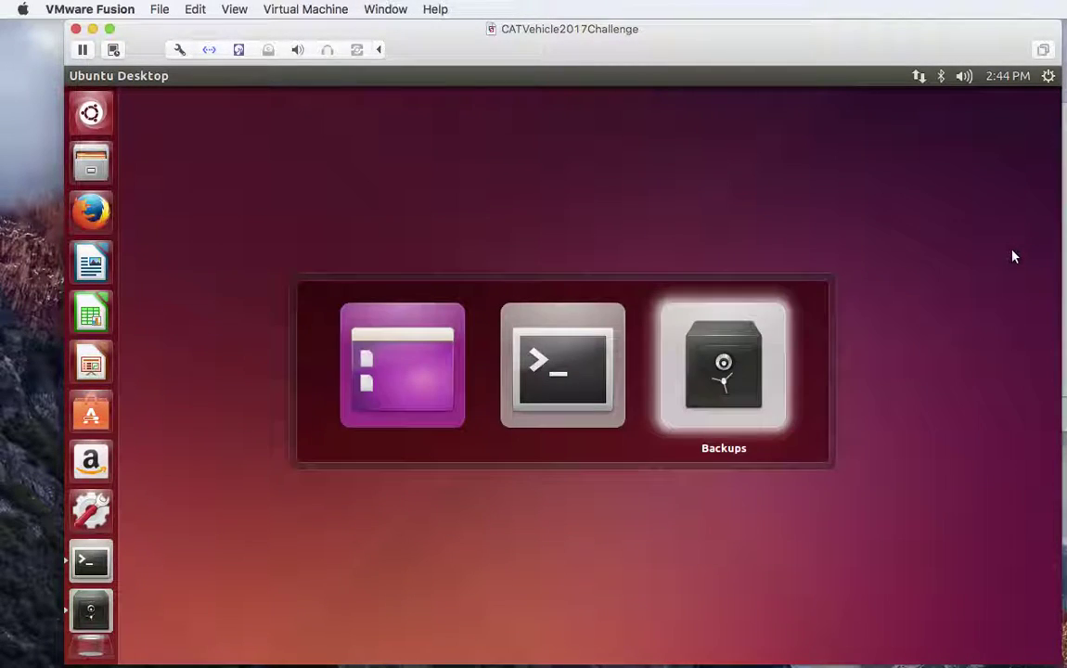
pyautogui.press('super+Tab')
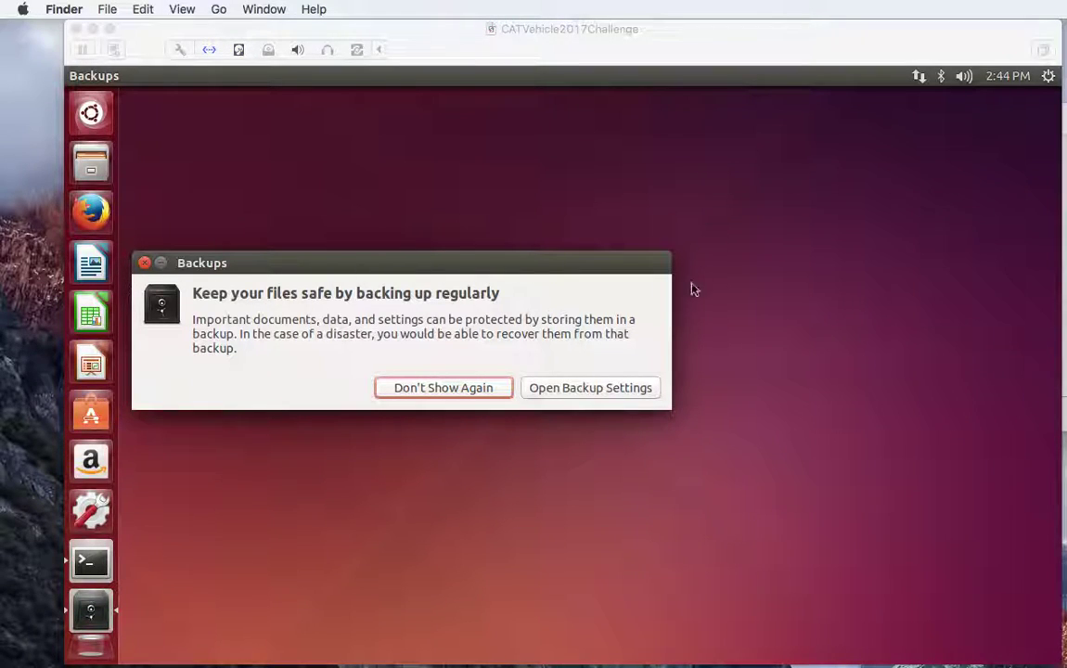
pyautogui.click(638, 341)
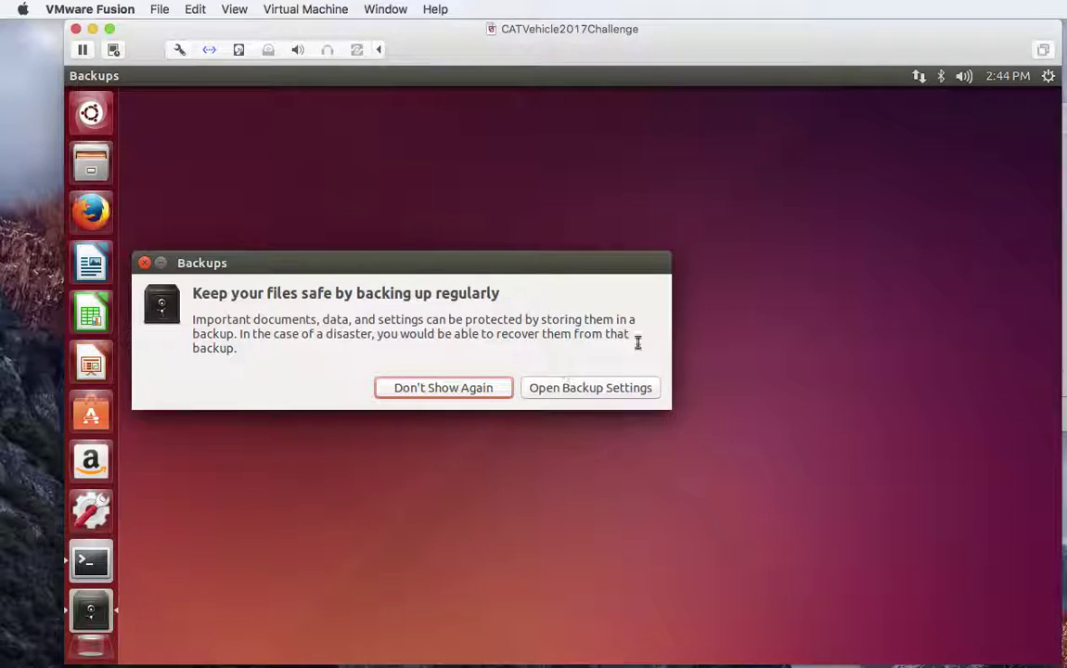
pyautogui.click(444, 388)
# Step: Review the VM's Display settings (768 MB graphics memory), close them, and open the Ubuntu system menu
pyautogui.press('super+Tab')
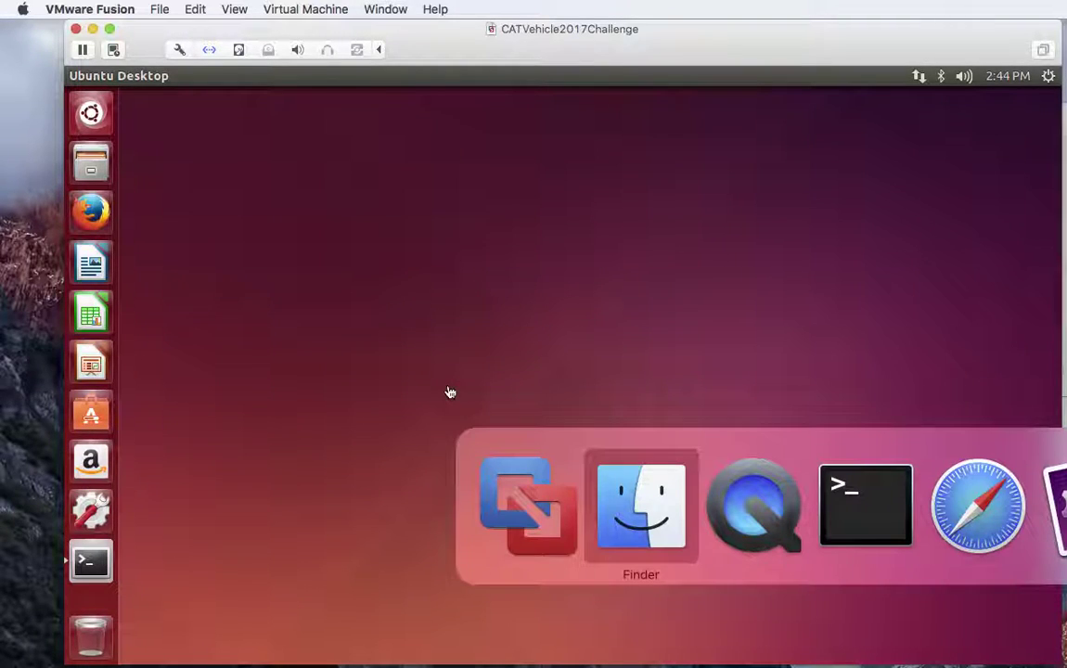
pyautogui.press('super+shift+Tab')
pyautogui.press('super+e')
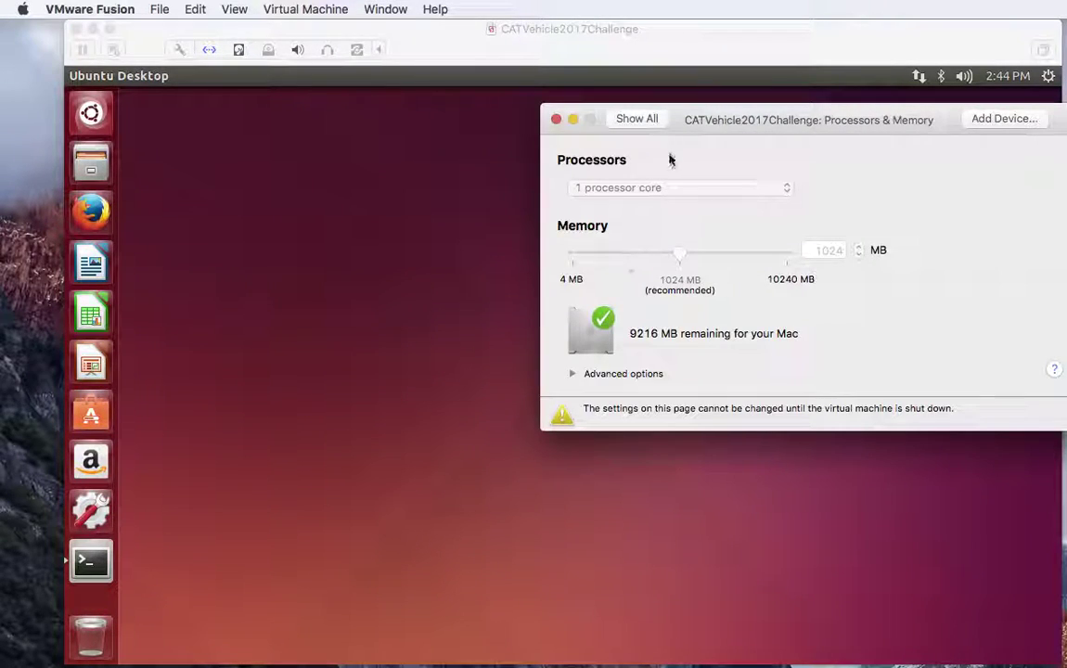
pyautogui.click(636, 119)
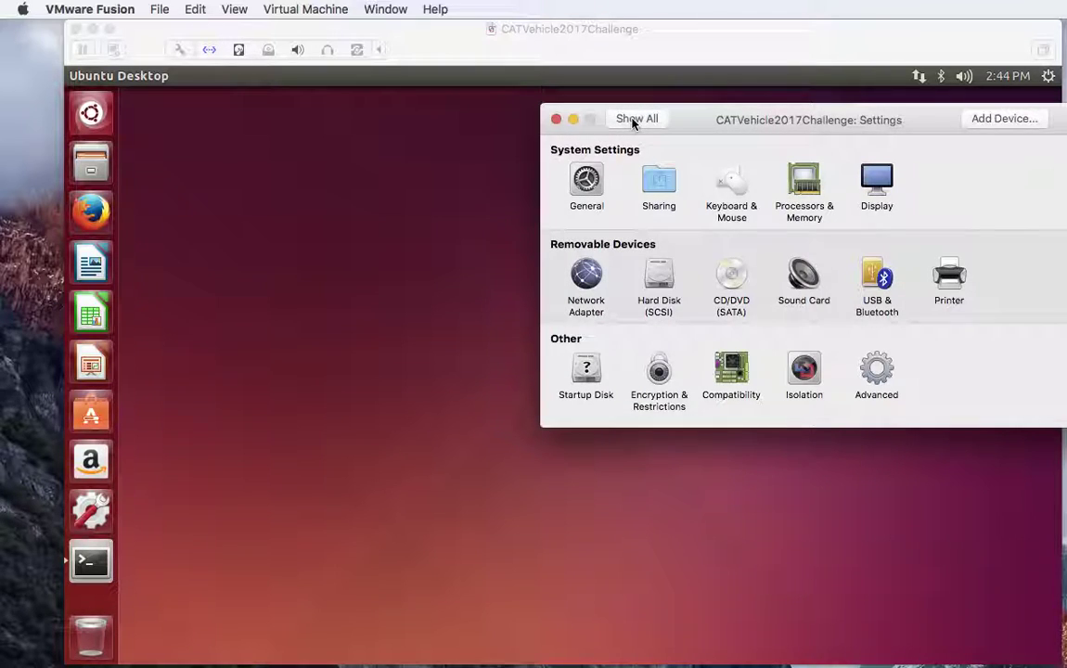
pyautogui.click(877, 183)
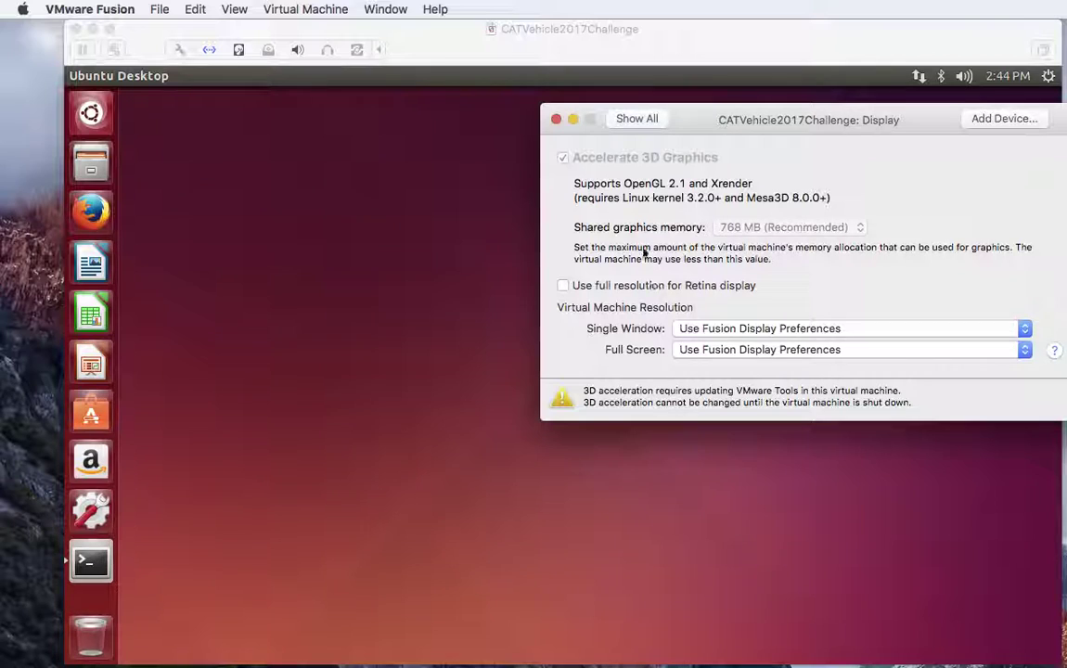
pyautogui.click(556, 120)
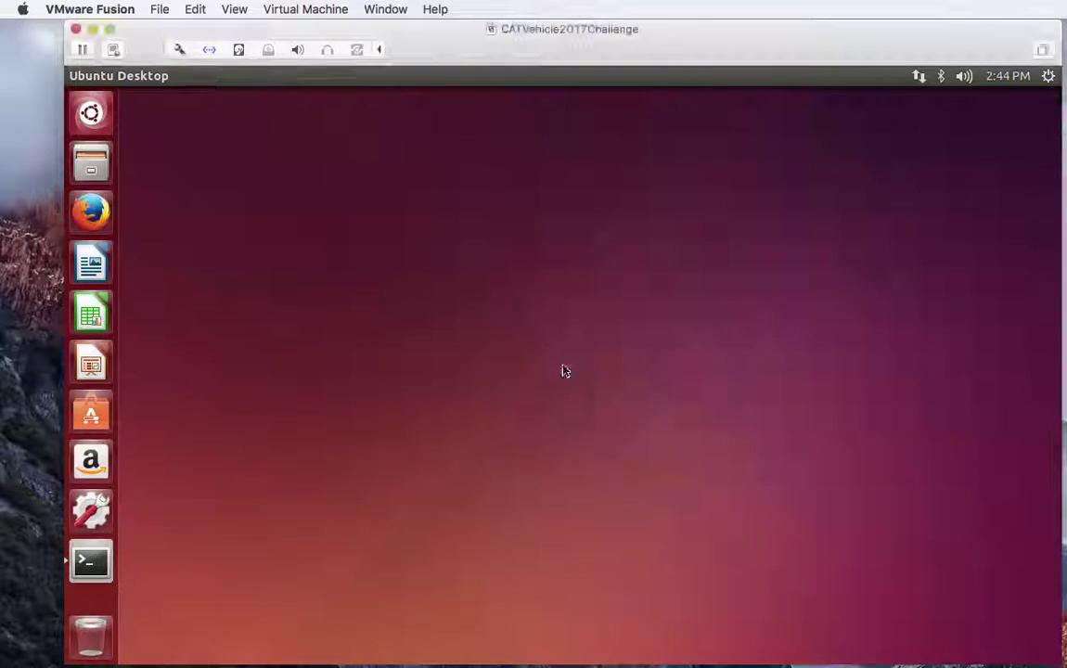
pyautogui.click(1048, 76)
# Step: Shut down the Ubuntu guest and bring its Display settings back to the front
pyautogui.click(918, 279)
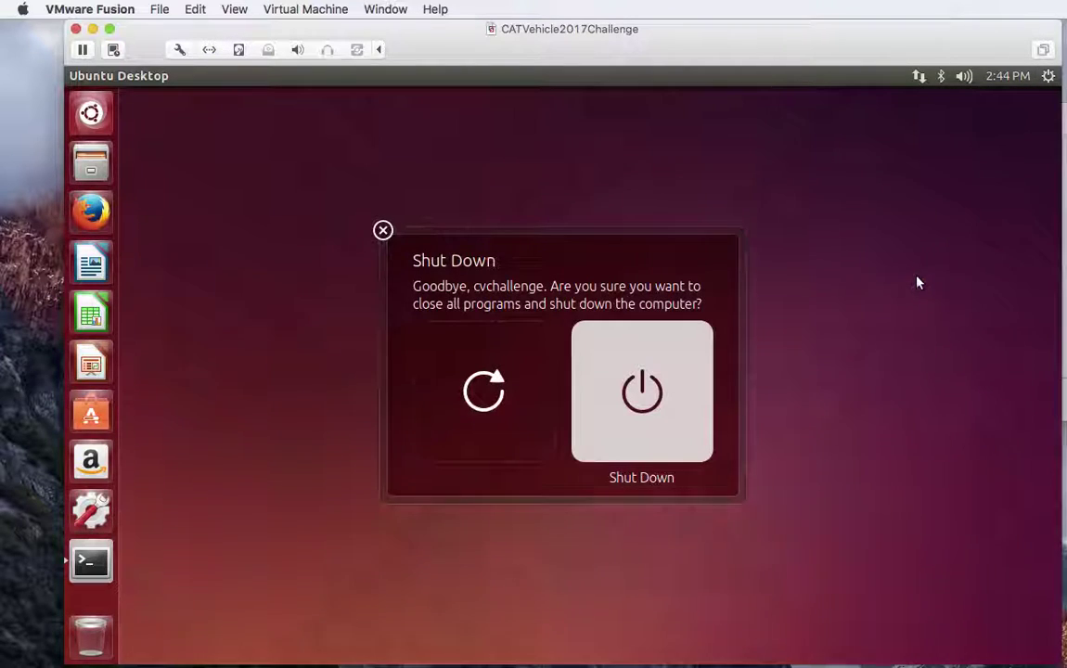
pyautogui.click(650, 409)
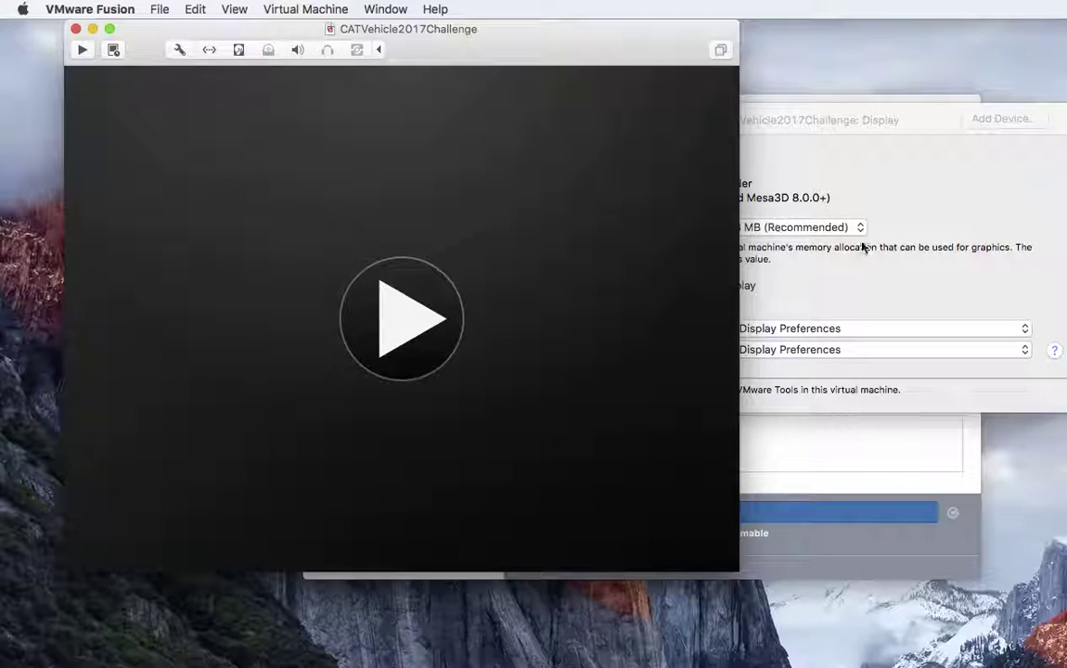
pyautogui.click(888, 192)
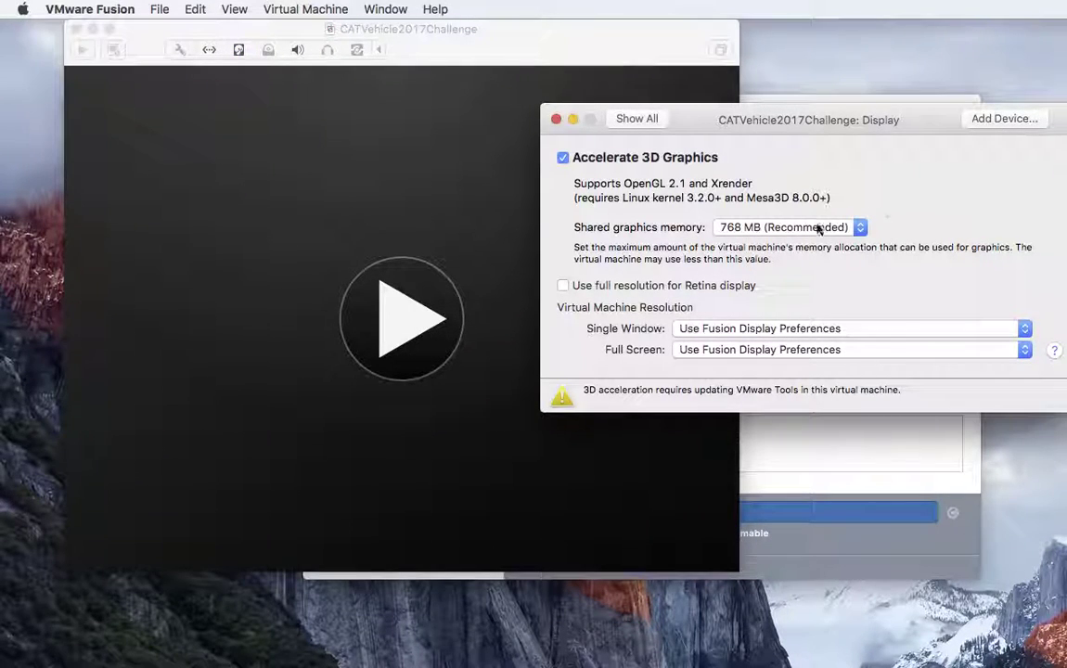
# Step: Set the VM's shared graphics memory to 2048 MB
pyautogui.click(759, 226)
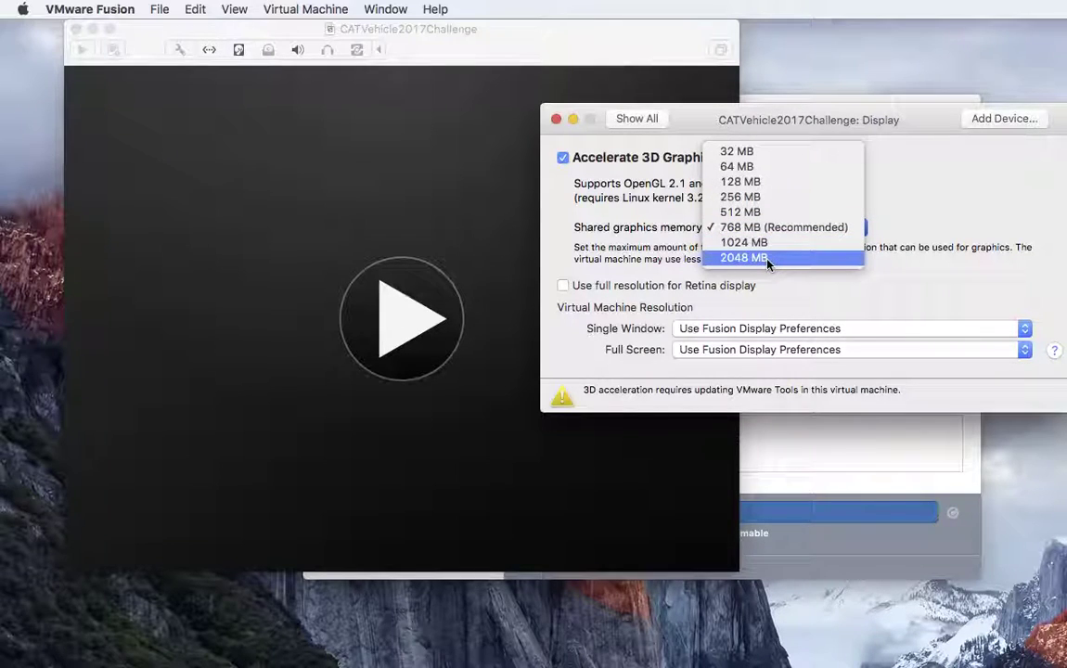
pyautogui.click(767, 259)
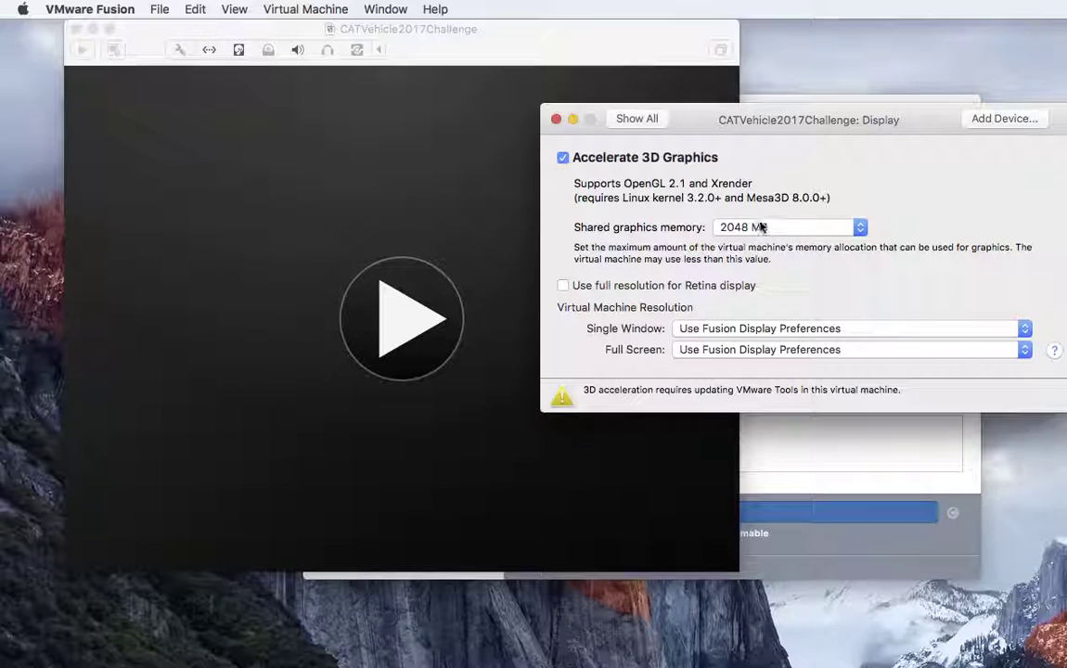
pyautogui.click(638, 120)
# Step: Give the VM 4 processor cores and 4096 MB of memory
pyautogui.click(804, 185)
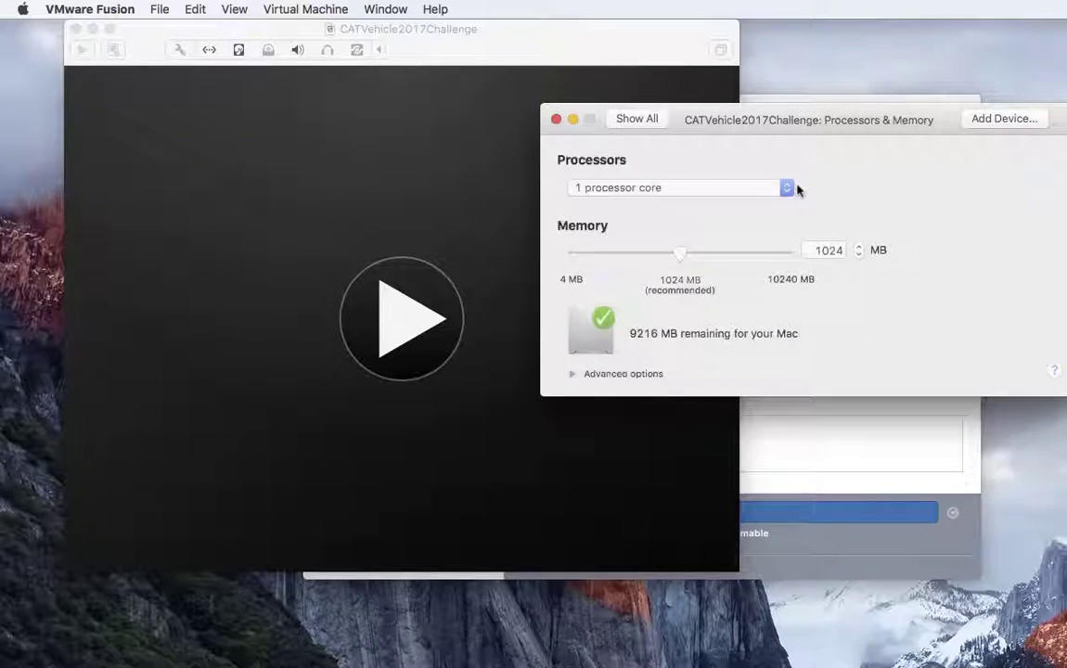
pyautogui.click(734, 193)
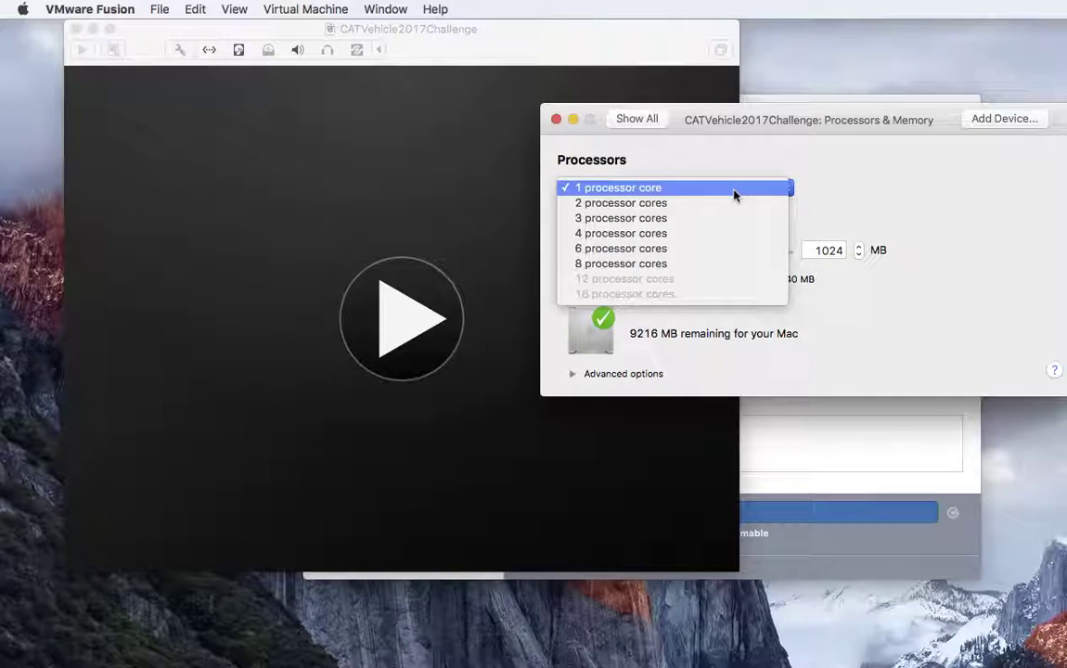
pyautogui.click(705, 233)
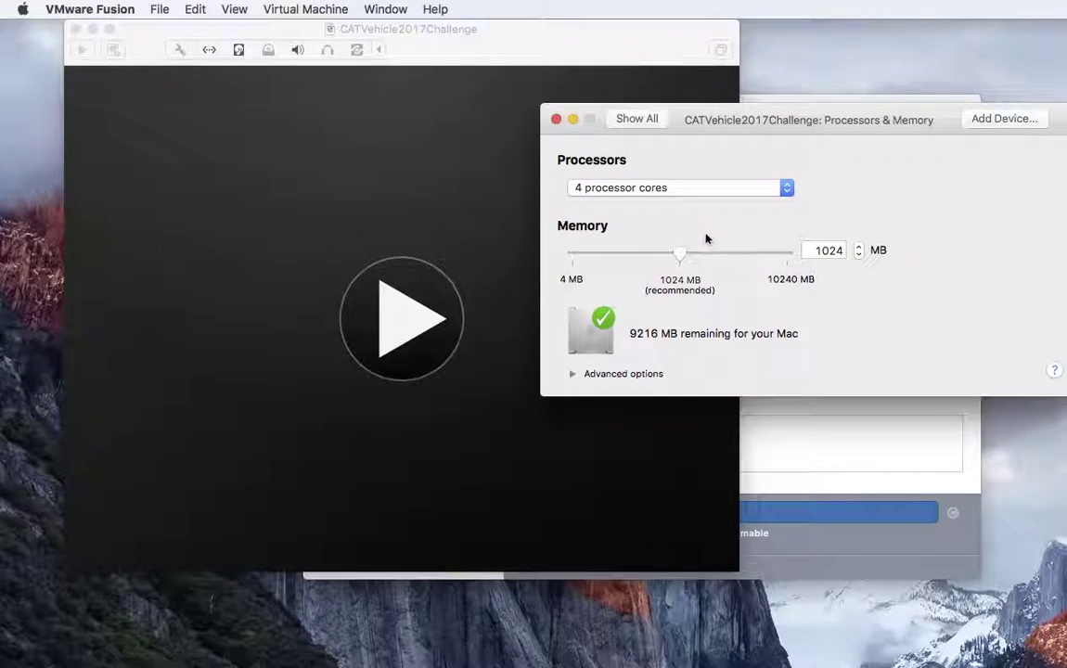
pyautogui.moveTo(813, 248); pyautogui.dragTo(877, 250)
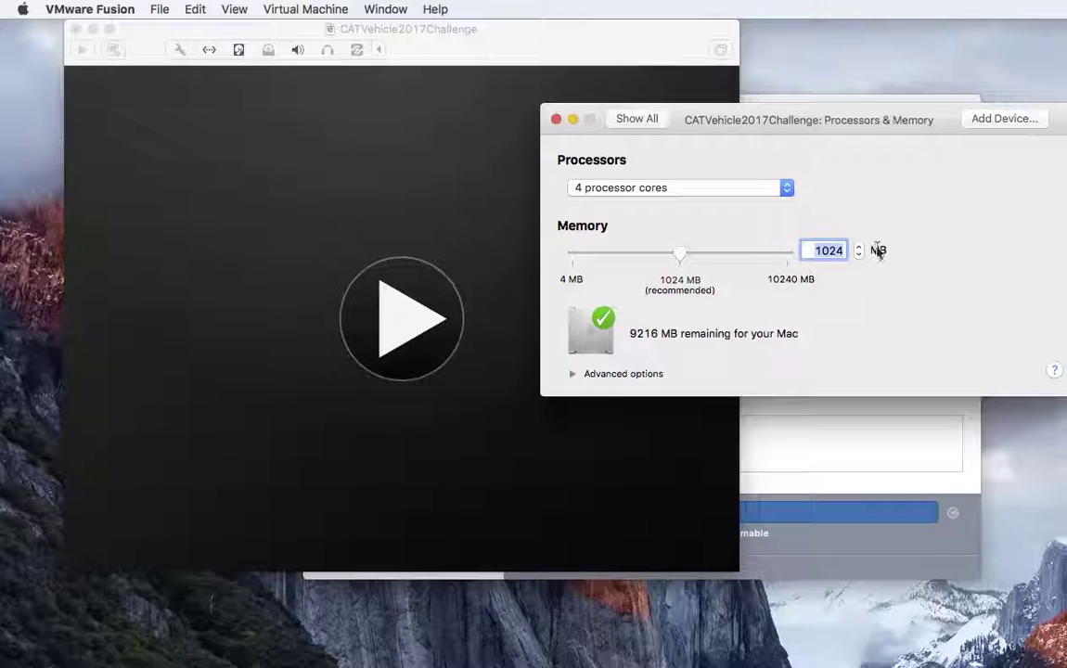
pyautogui.write('409')
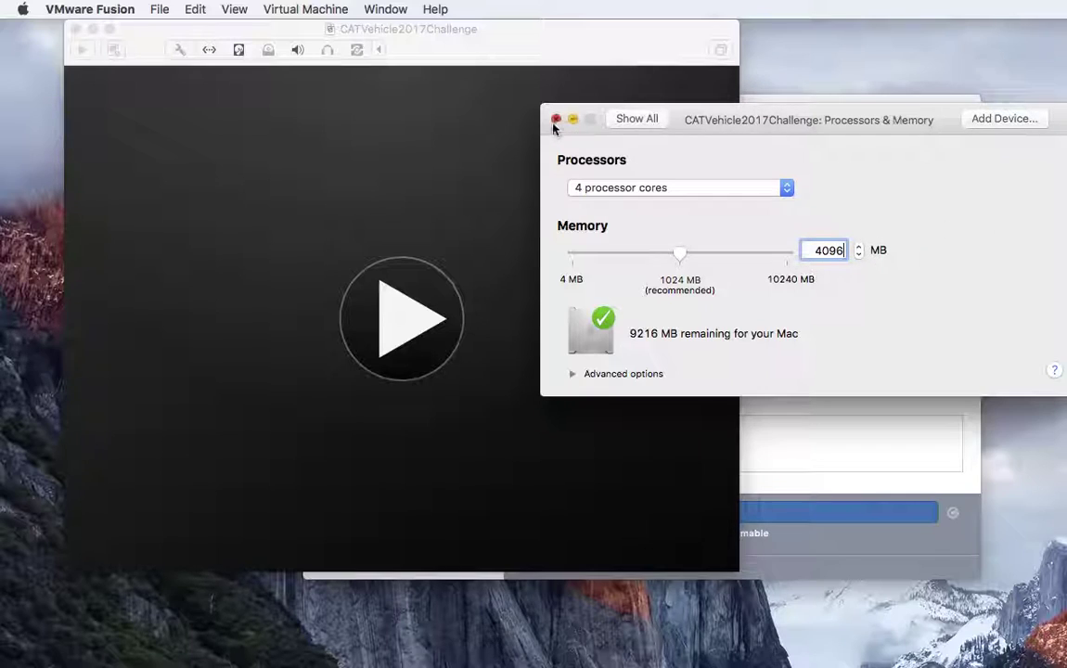
pyautogui.write('6')
# Step: Close the VM settings window and power the virtual machine back on
pyautogui.click(640, 119)
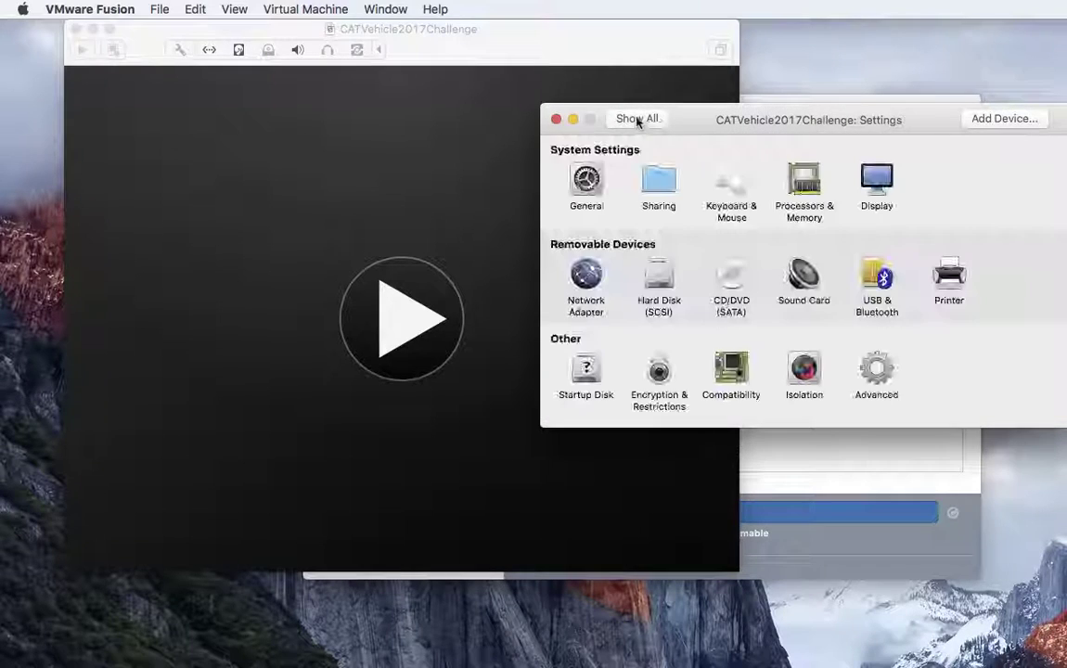
pyautogui.click(557, 121)
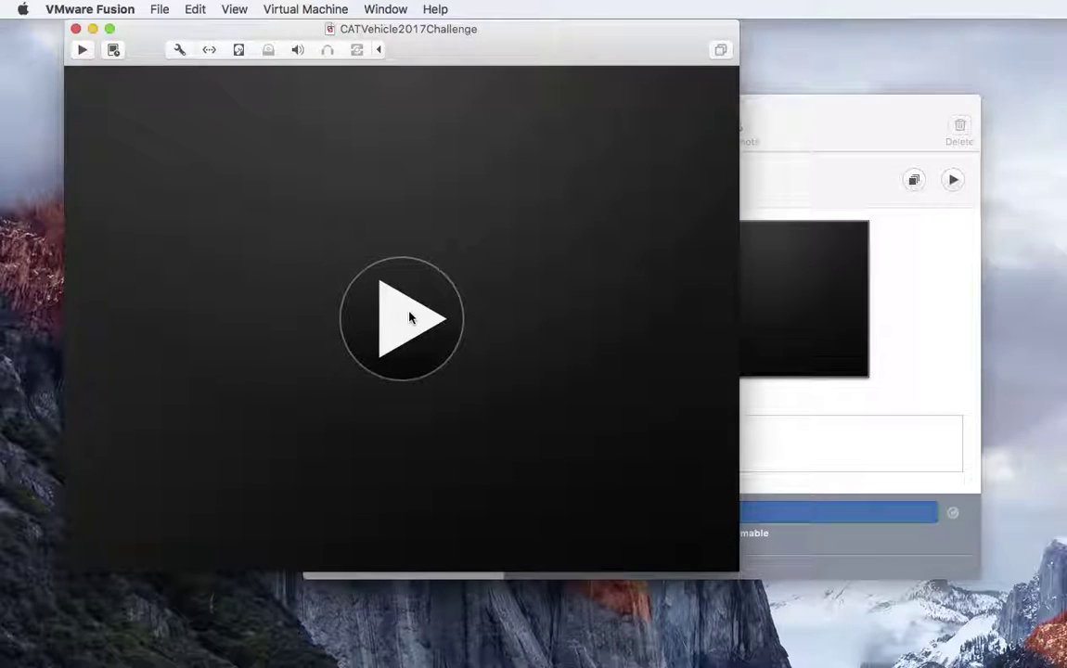
pyautogui.click(410, 317)
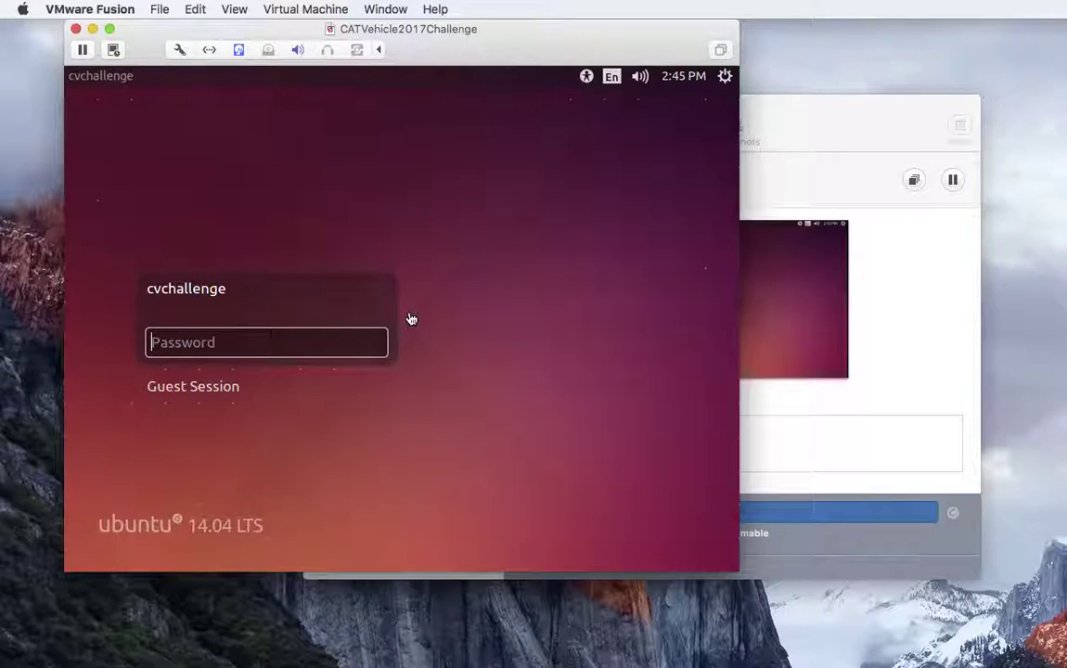
# Step: Log in to Ubuntu with the account password, enlarge the VM window, and open a Terminal
pyautogui.write('•••')
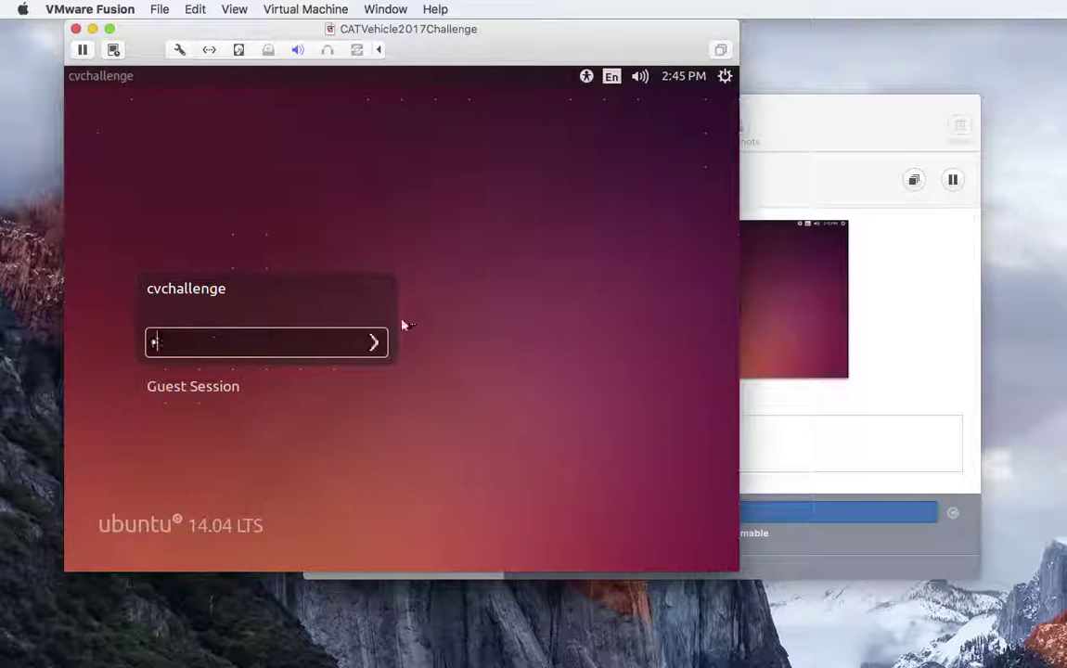
pyautogui.press('Return')
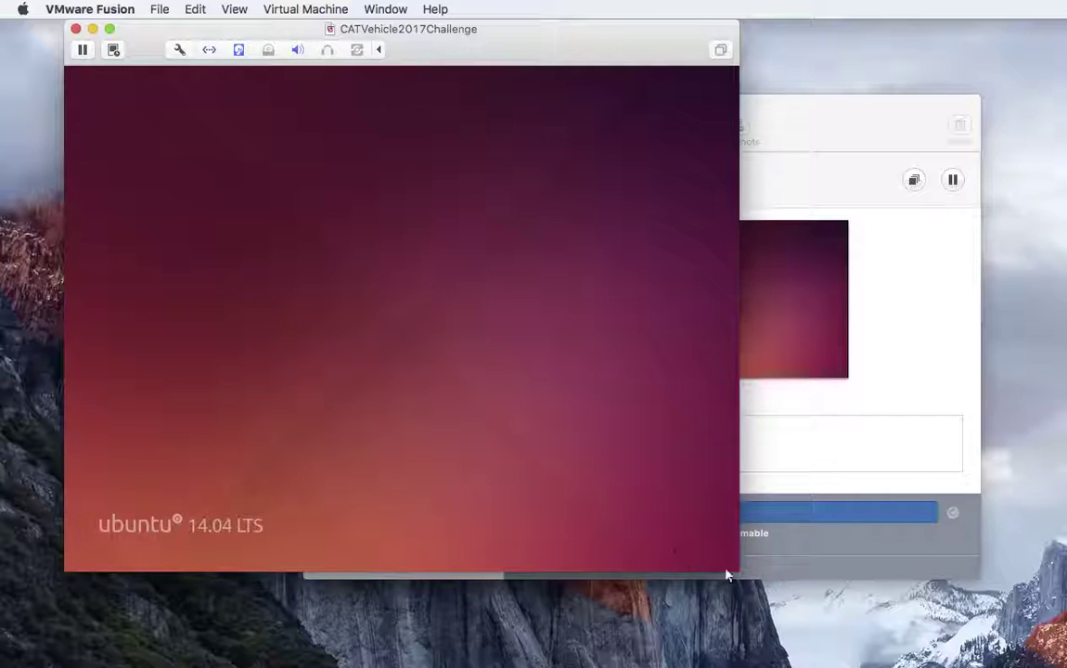
pyautogui.moveTo(740, 570); pyautogui.dragTo(1031, 644)
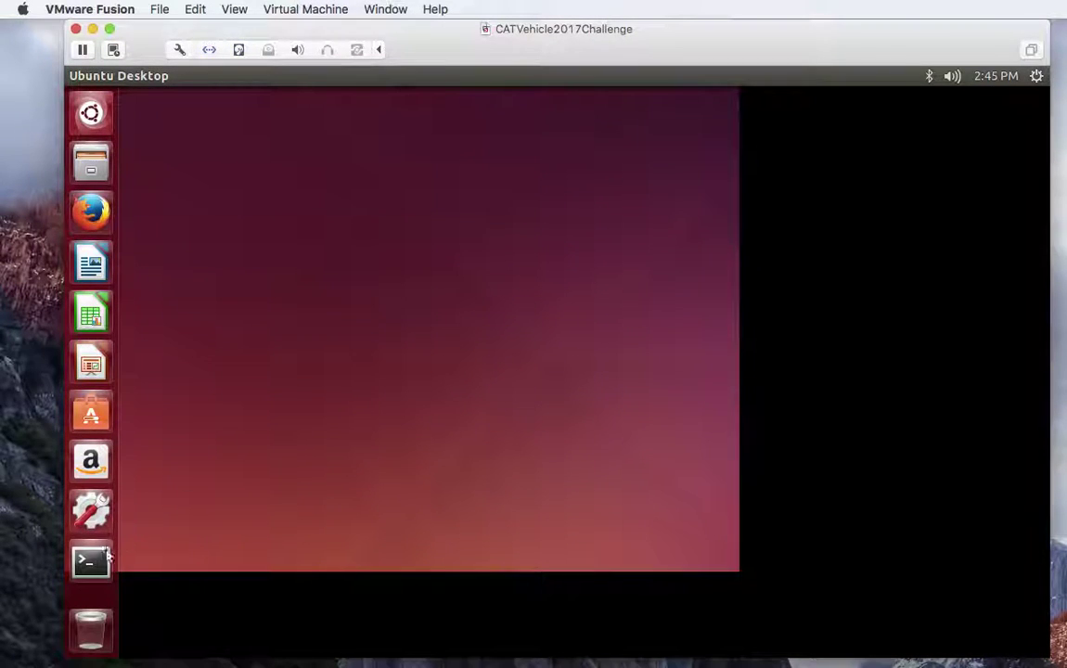
pyautogui.click(93, 560)
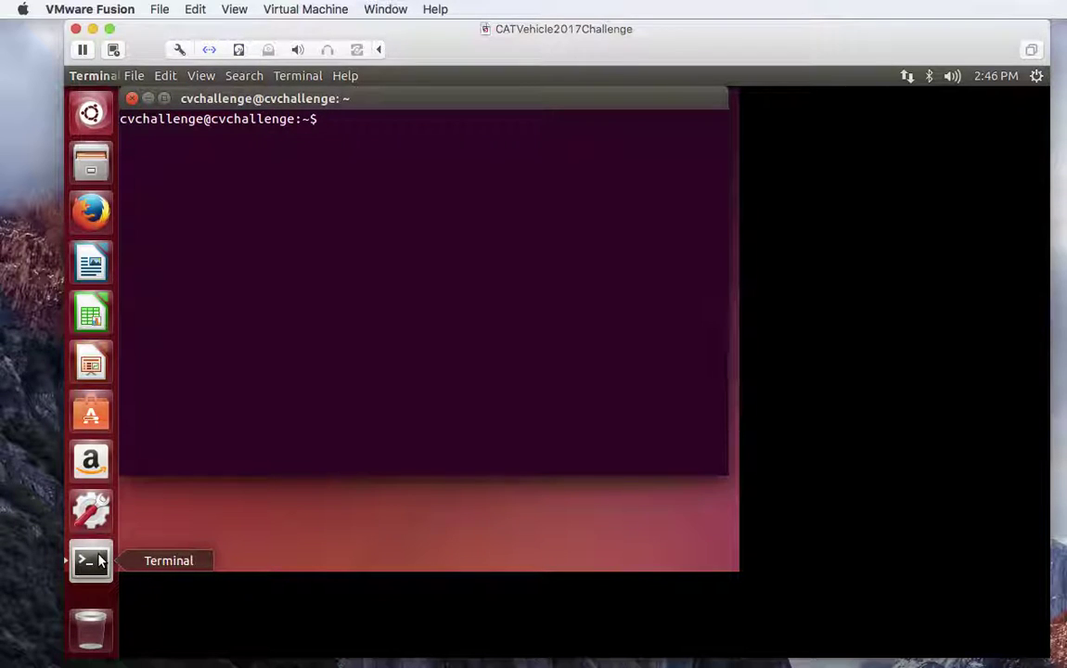
# Step: Change into catvehicle_ws and open three additional terminal tabs
pyautogui.write('cd catvehicle_wo')
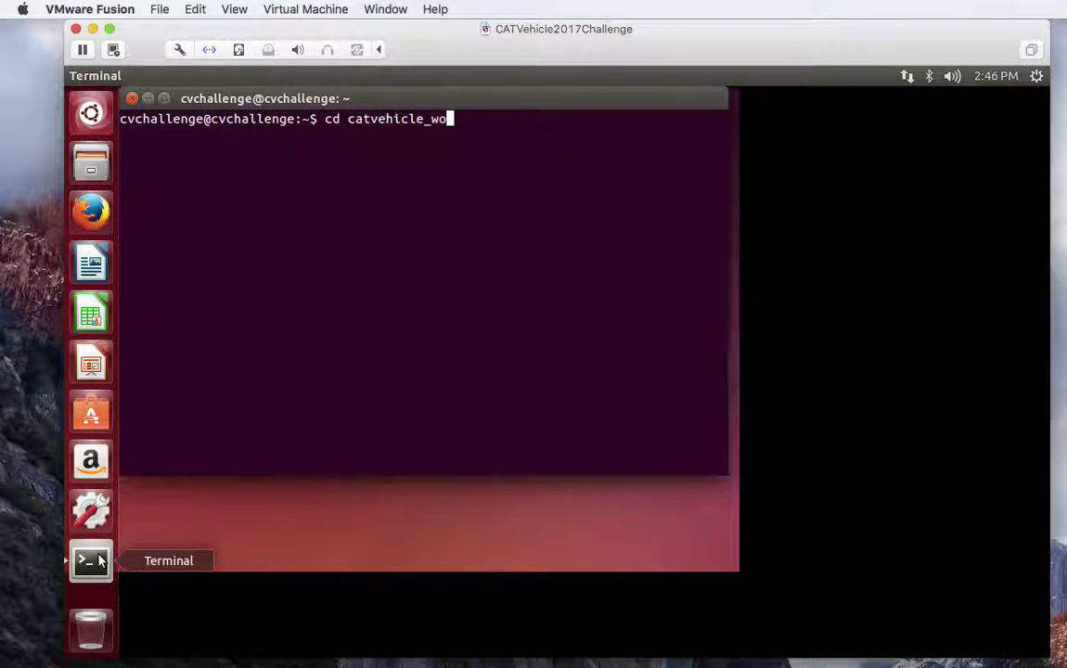
pyautogui.press('Tab')
pyautogui.press('Return')
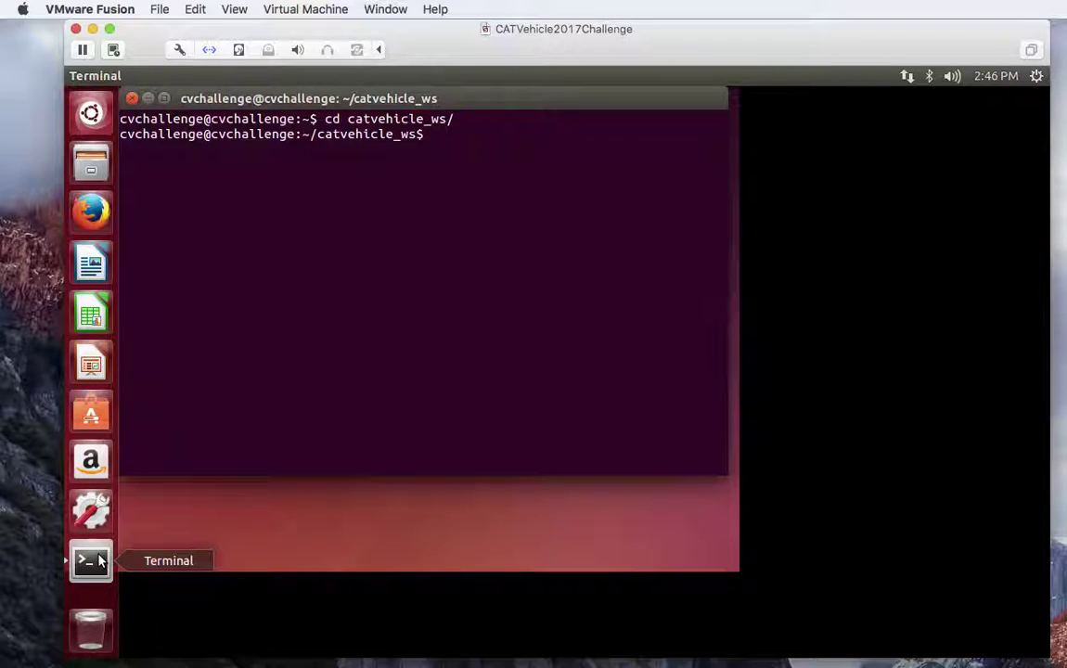
pyautogui.hotkey('ctrl', 'shift', 't')
pyautogui.hotkey('ctrl', 'shift', 't')
pyautogui.hotkey('ctrl', 'shift', 't')
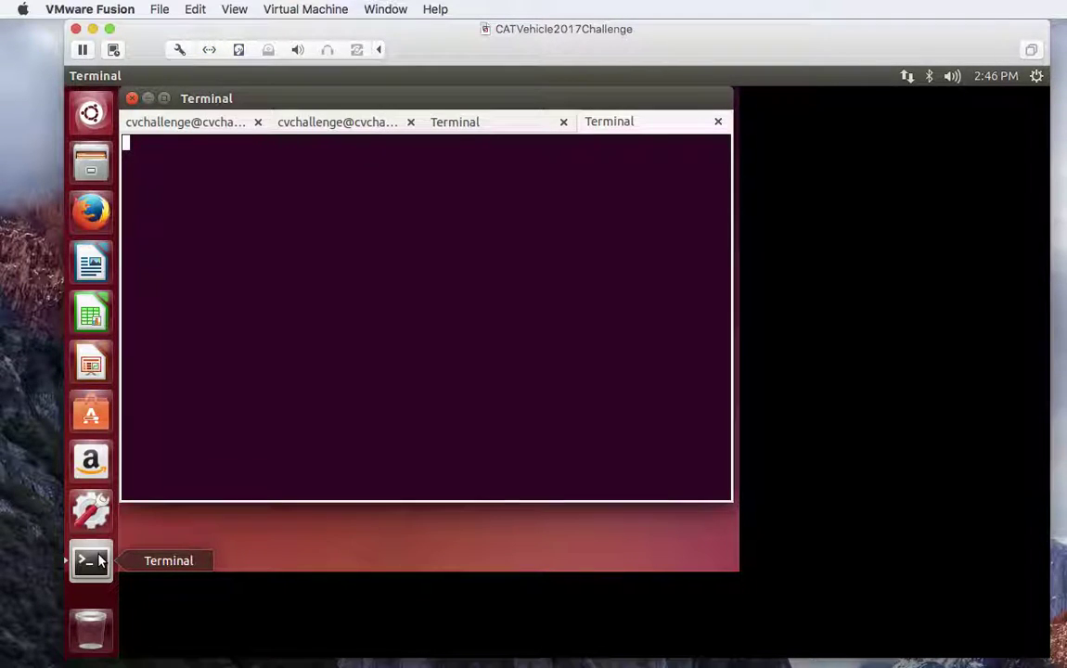
# Step: In the first tab, source devel/setup.bash and roslaunch catvehicle catvehicle_neighborhood.launch
pyautogui.click(213, 123)
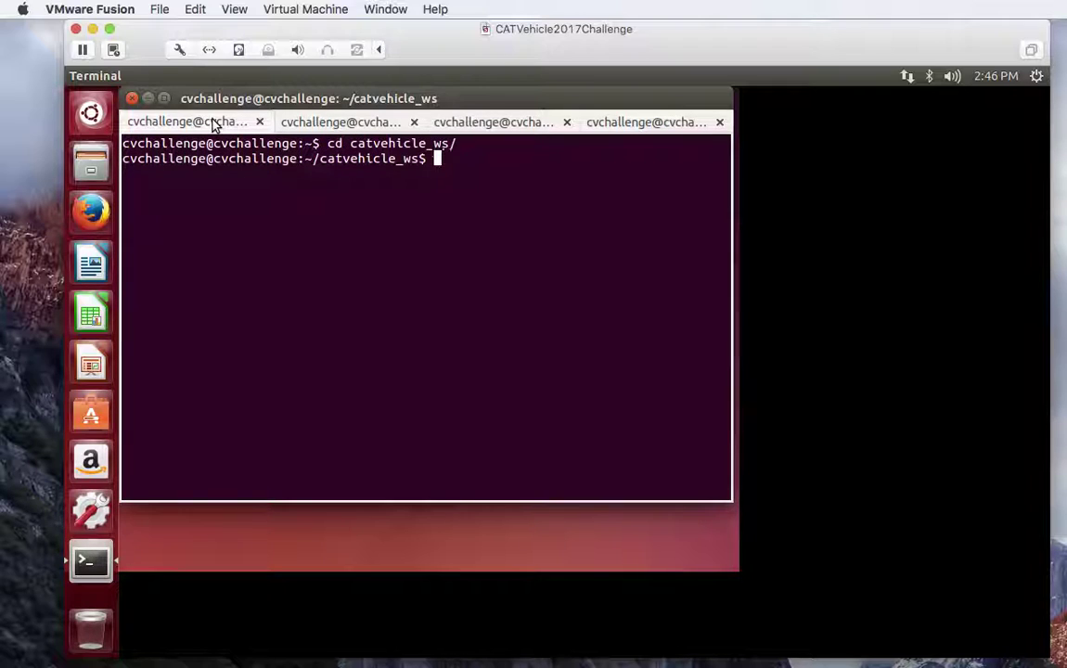
pyautogui.write('source devel/setup.bash')
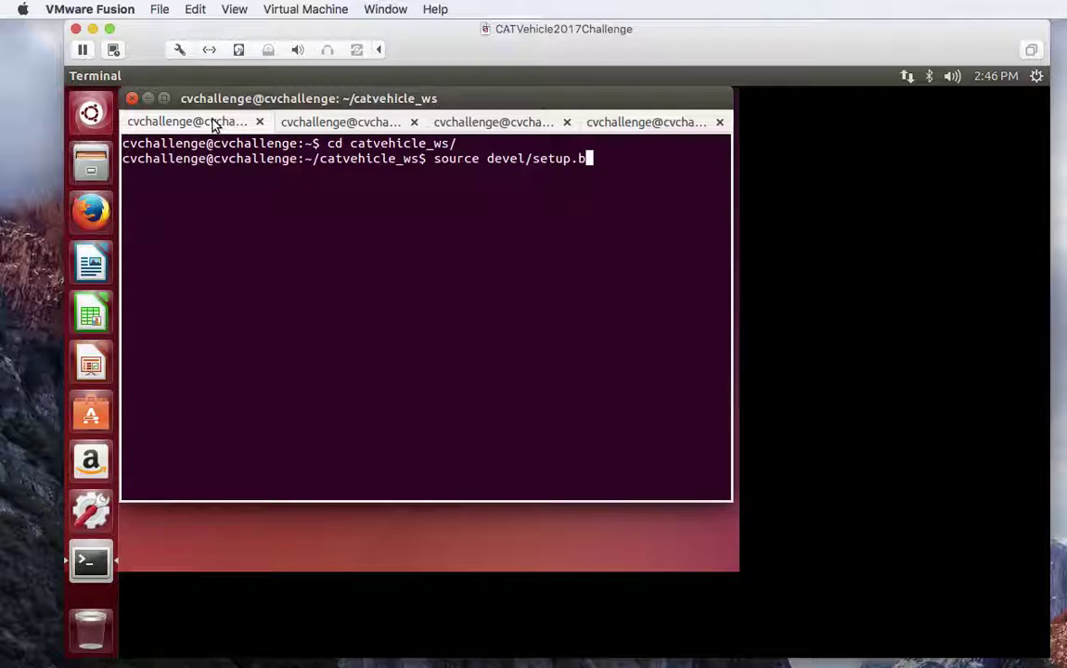
pyautogui.press('Return')
pyautogui.write('roslaunch catve')
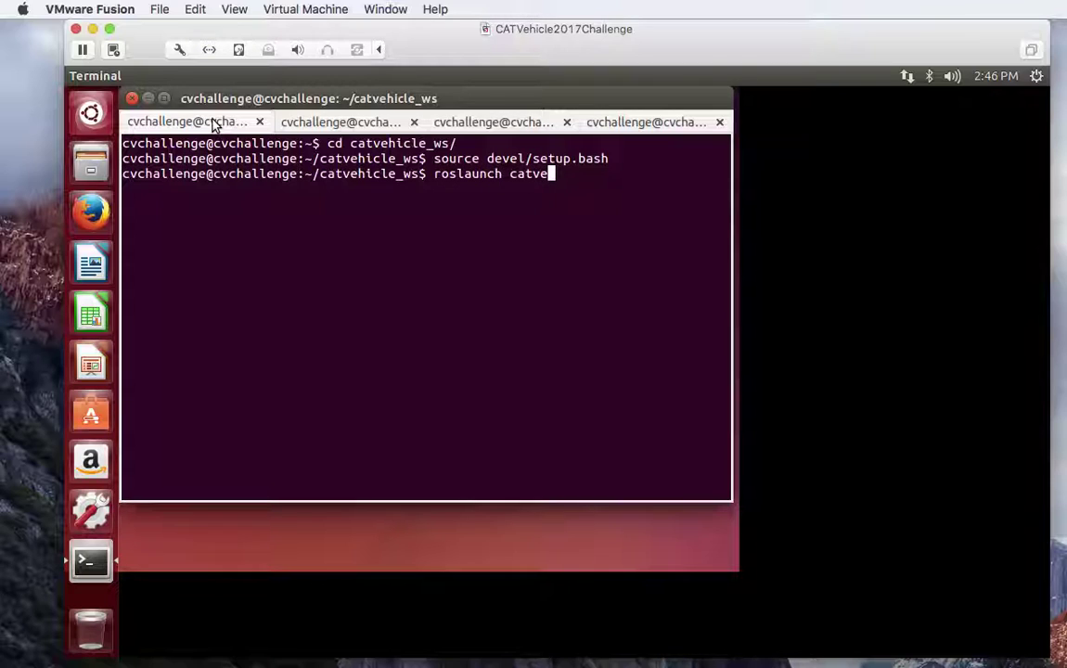
pyautogui.write('hicle cat')
pyautogui.press('Tab')
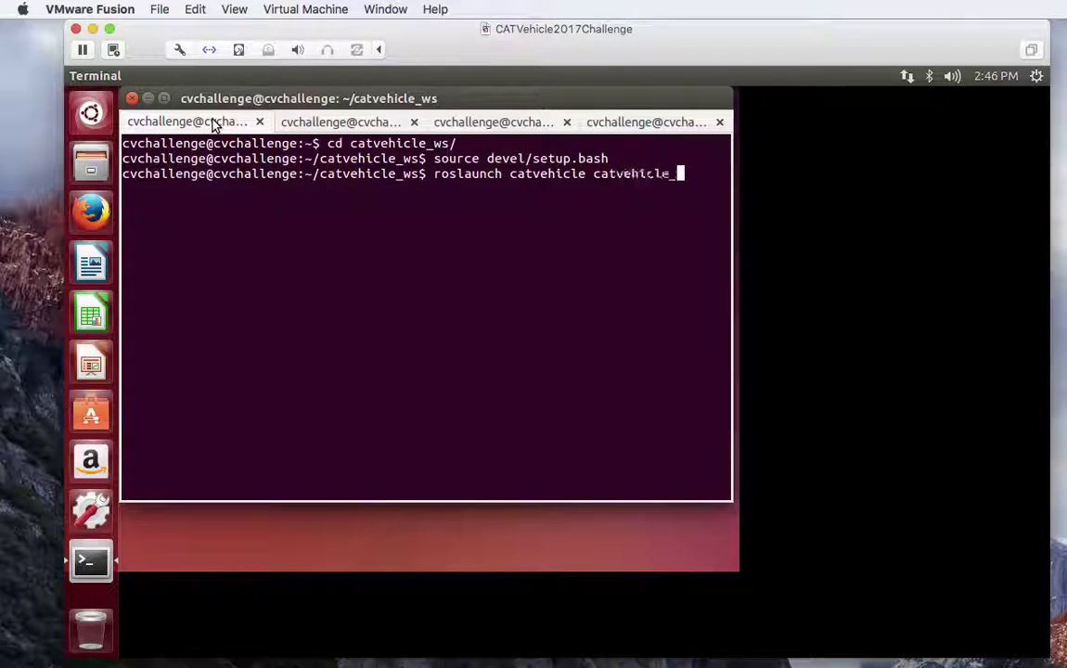
pyautogui.write('ne')
pyautogui.press('Tab')
pyautogui.press('Return')
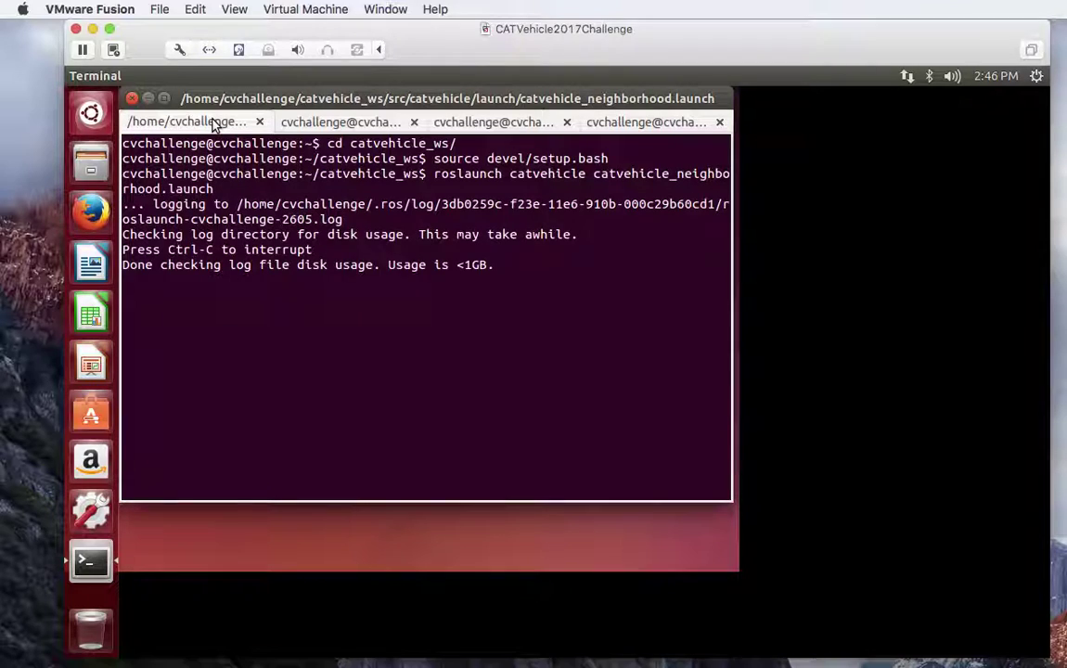
# Step: In the second tab, source devel/setup.bash and start gzclient
pyautogui.click(332, 123)
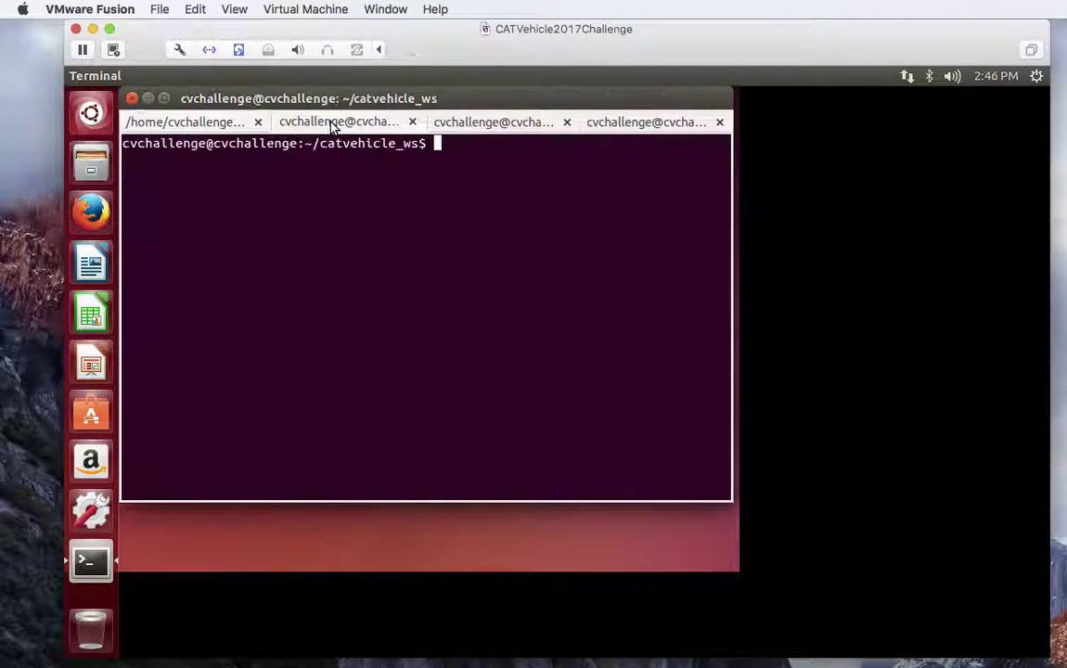
pyautogui.write('sour')
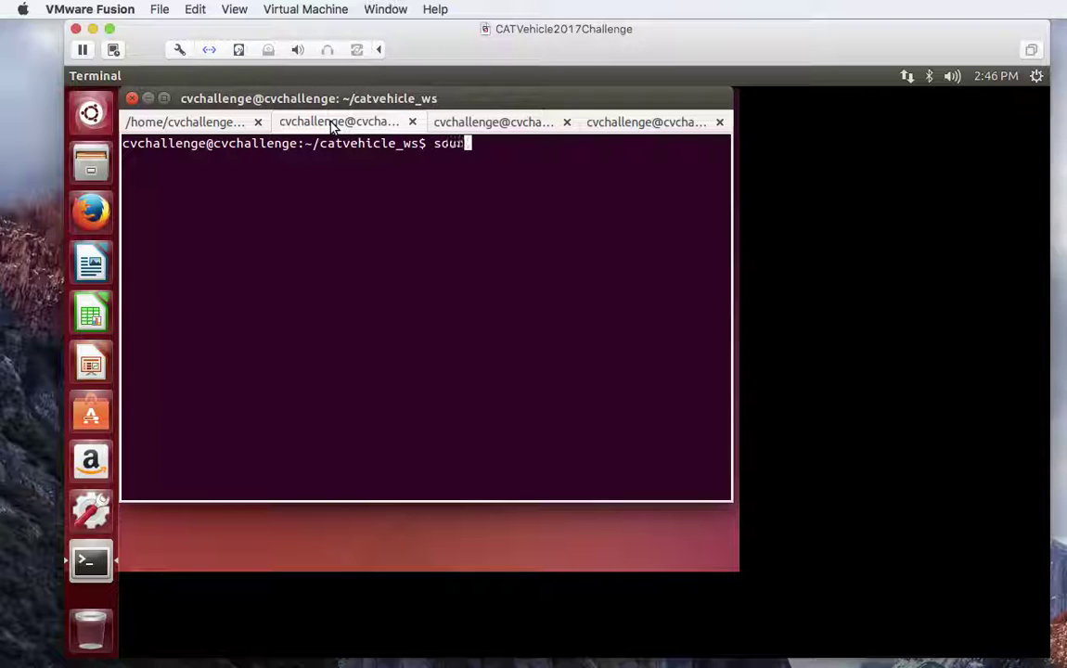
pyautogui.write('ce devel/setup.bash')
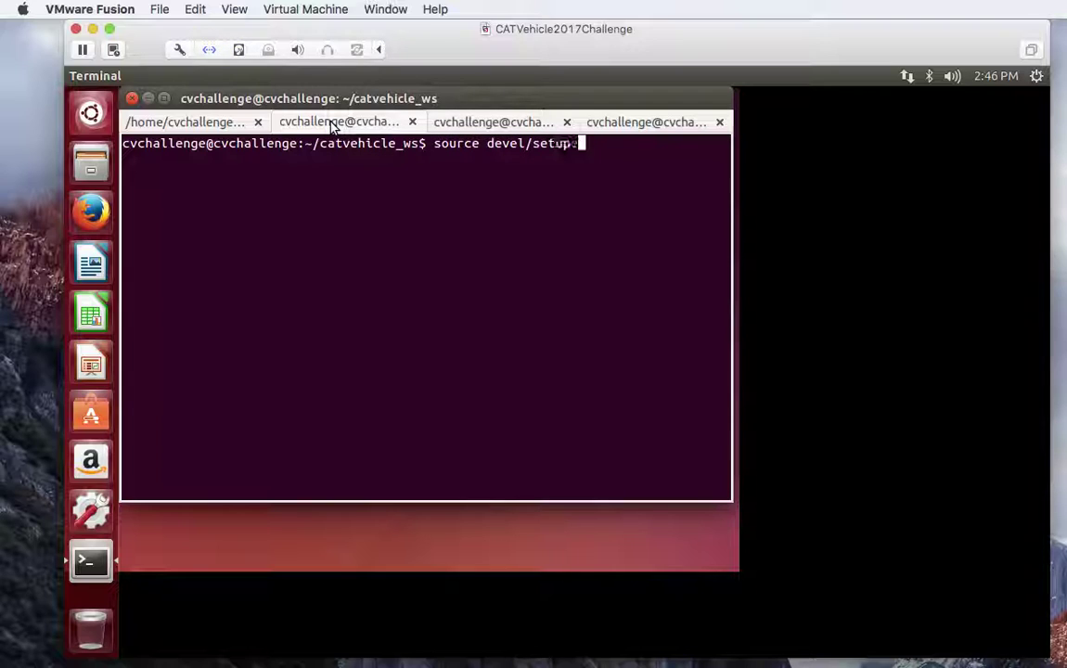
pyautogui.press('Return')
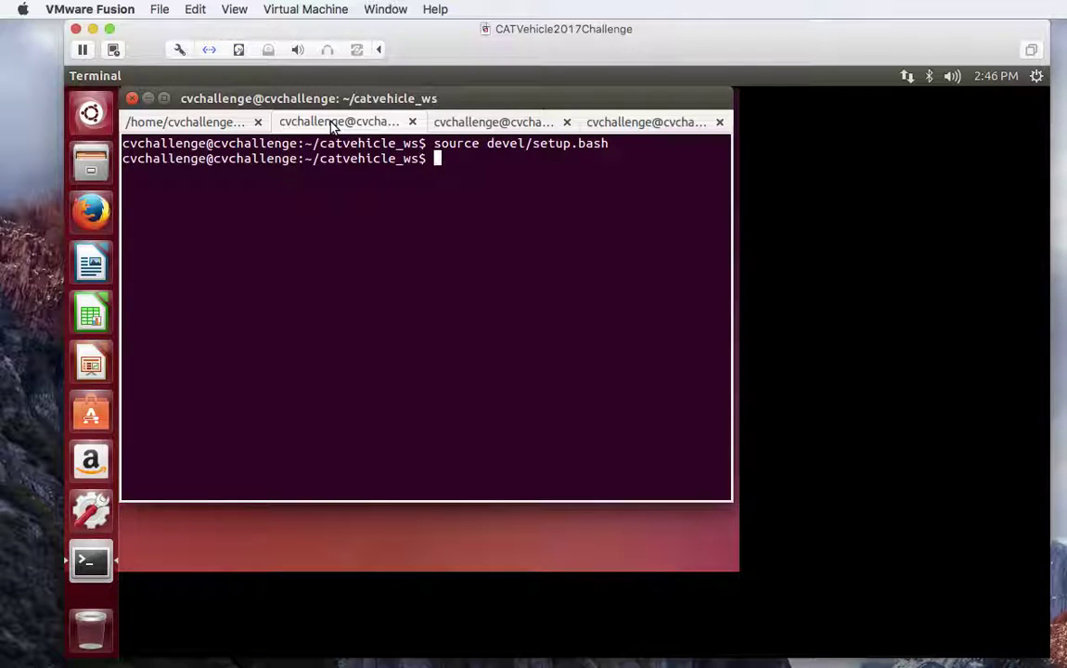
pyautogui.write('gzclient')
pyautogui.press('Return')
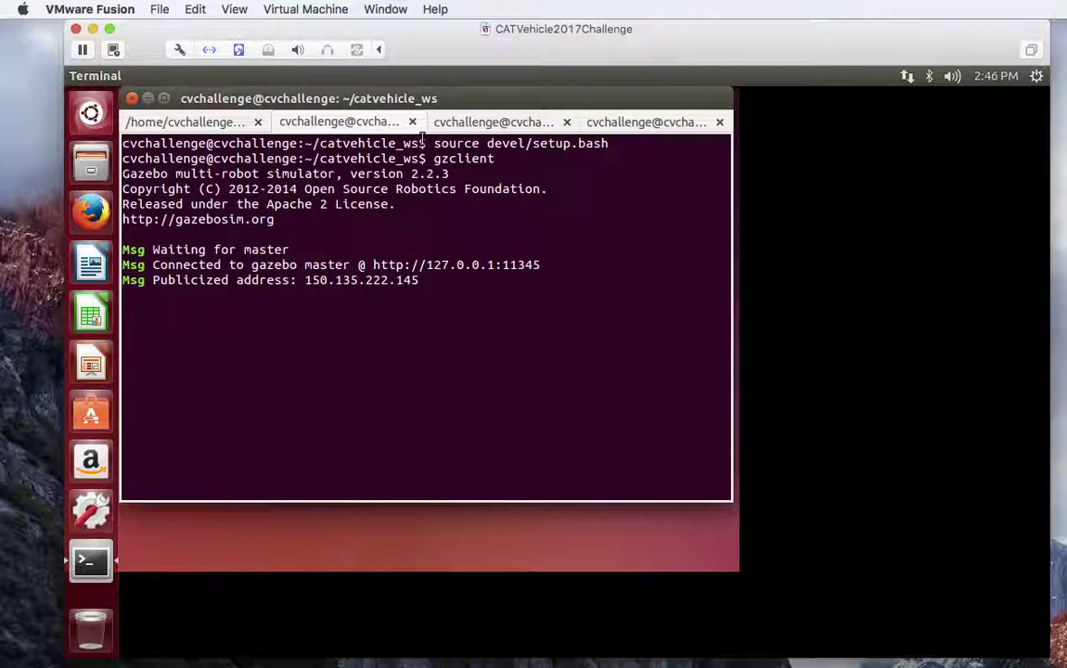
# Step: In the third tab, source devel/setup.bash after correcting the misspelled 'soure' command
pyautogui.click(486, 122)
pyautogui.write('sour')
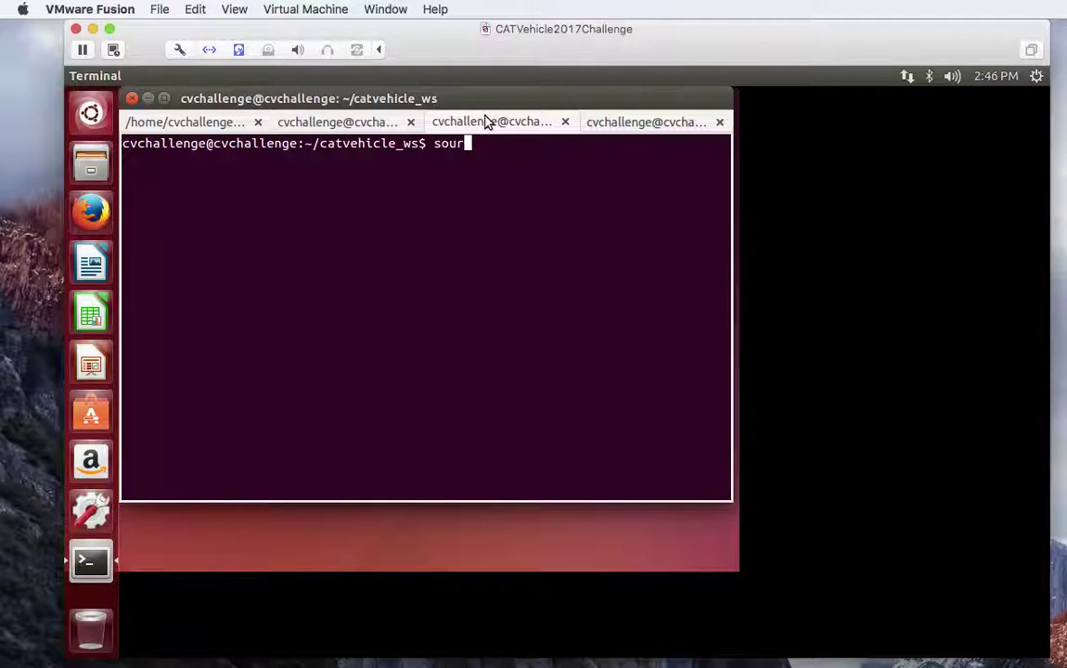
pyautogui.write('e devel/')
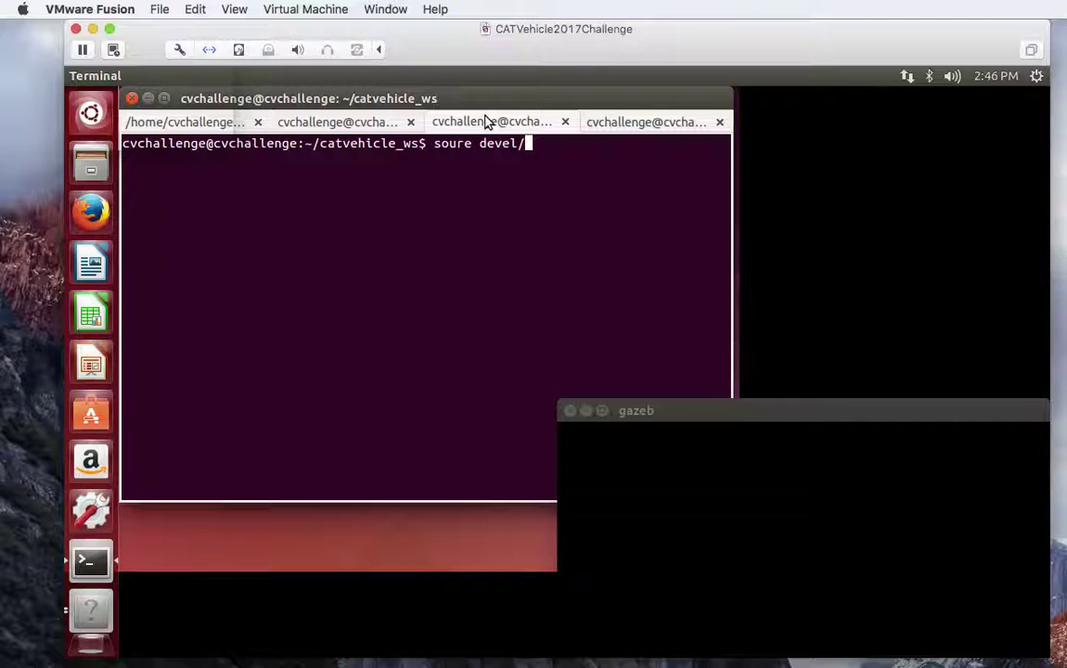
pyautogui.write('setup.')
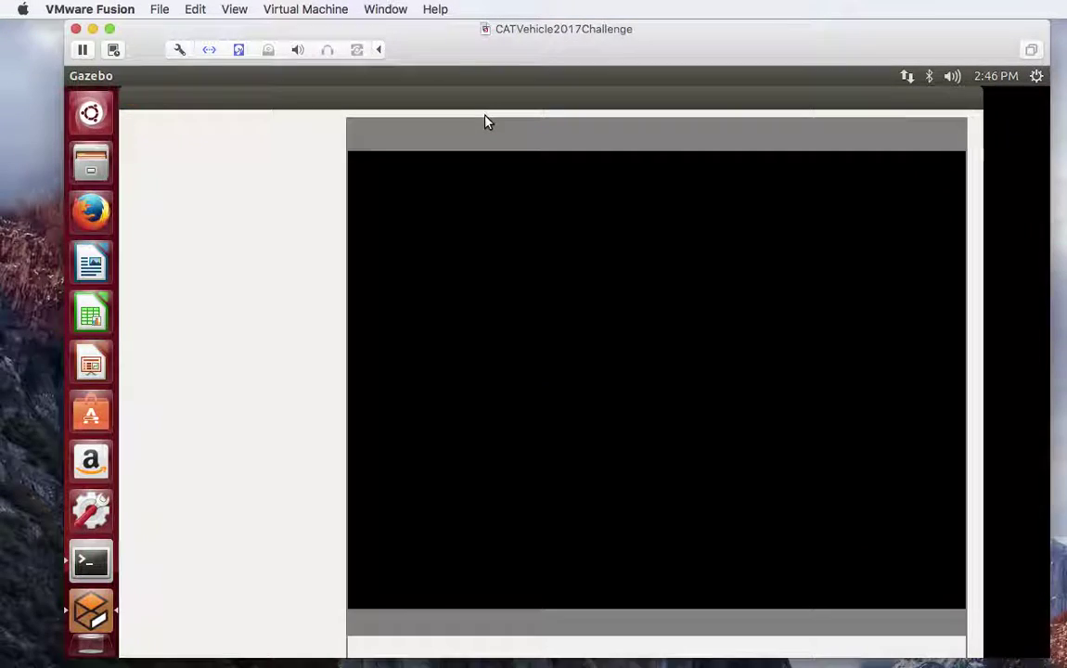
pyautogui.write('bash')
pyautogui.press('Return')
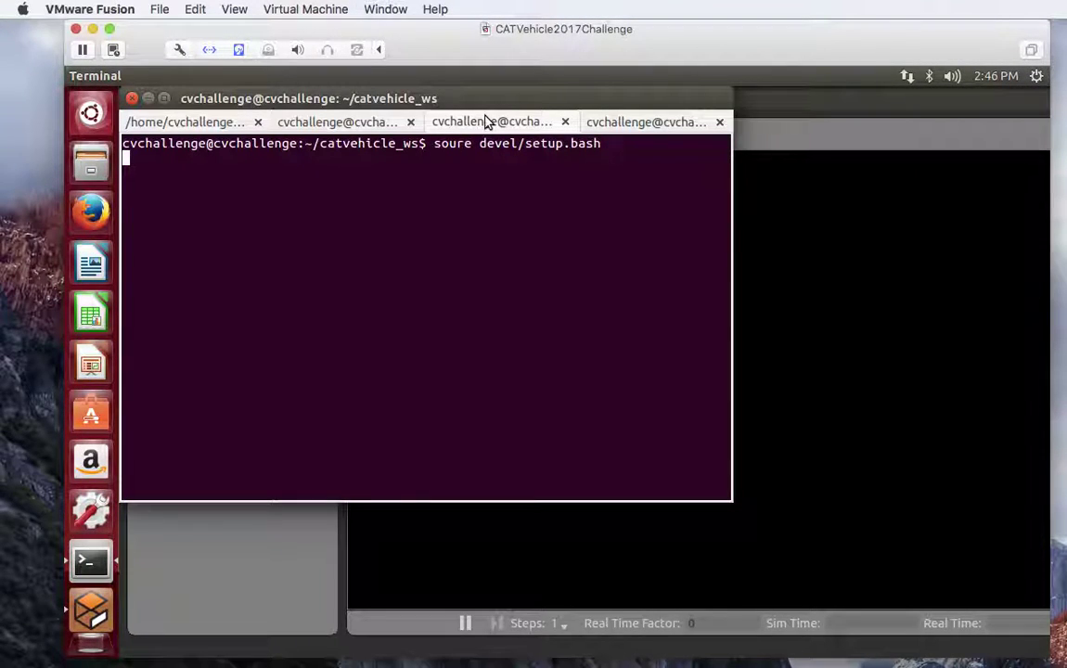
pyautogui.press('Up')
pyautogui.press('Left')
pyautogui.press('Left')
pyautogui.press('Left')
pyautogui.press('Left')
pyautogui.press('Left')
pyautogui.press('Left')
pyautogui.press('Left')
pyautogui.press('Left')
pyautogui.press('Left')
pyautogui.press('Left')
pyautogui.press('Left')
pyautogui.press('Left')
pyautogui.press('Left')
pyautogui.press('Left')
pyautogui.press('Left')
pyautogui.press('Left')
pyautogui.press('Left')
pyautogui.press('Left')
pyautogui.press('Left')
pyautogui.press('Left')
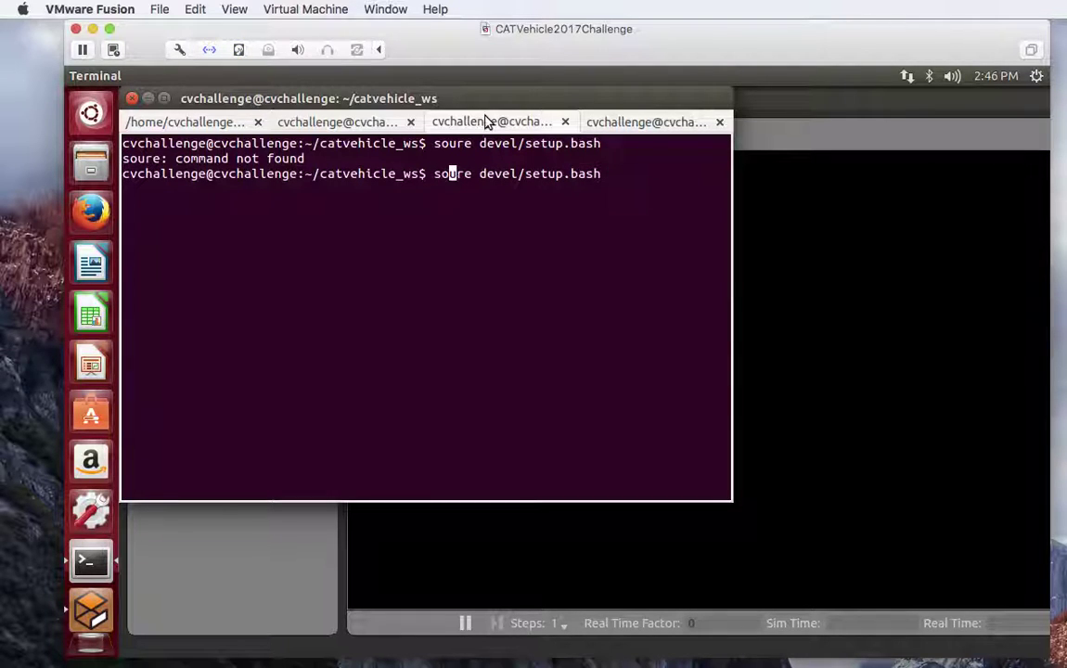
pyautogui.write('c')
pyautogui.press('Return')
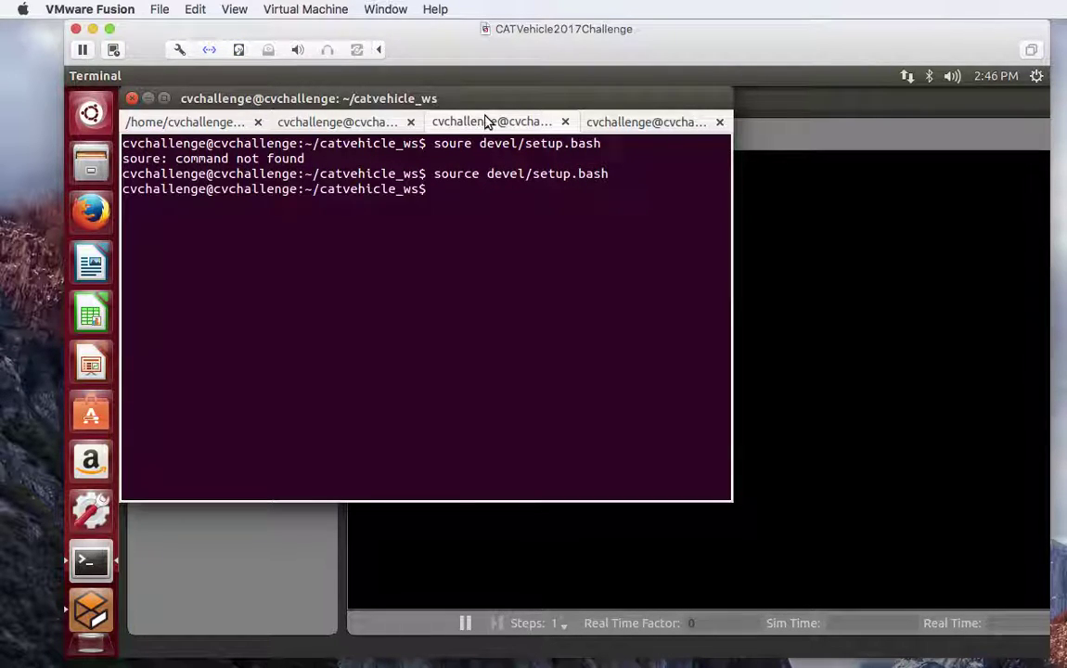
# Step: Move into the src/catvehicle/src/tests/openloop folder
pyautogui.write('cd src/cat')
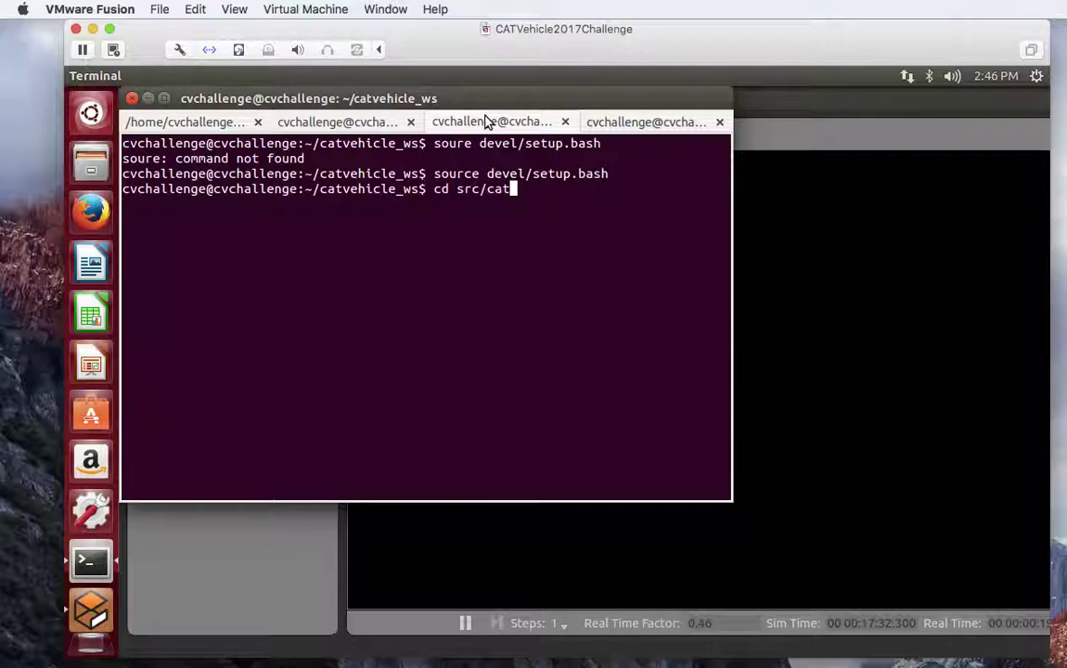
pyautogui.press('Tab')
pyautogui.write('c')
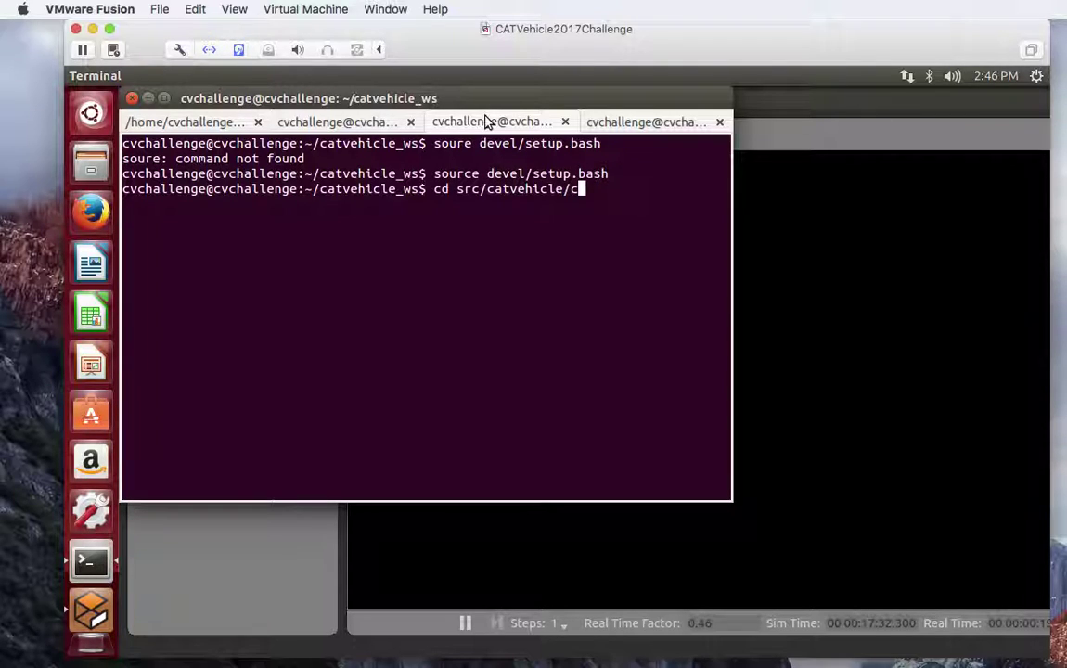
pyautogui.press('BackSpace')
pyautogui.write('src/t')
pyautogui.press('Tab')
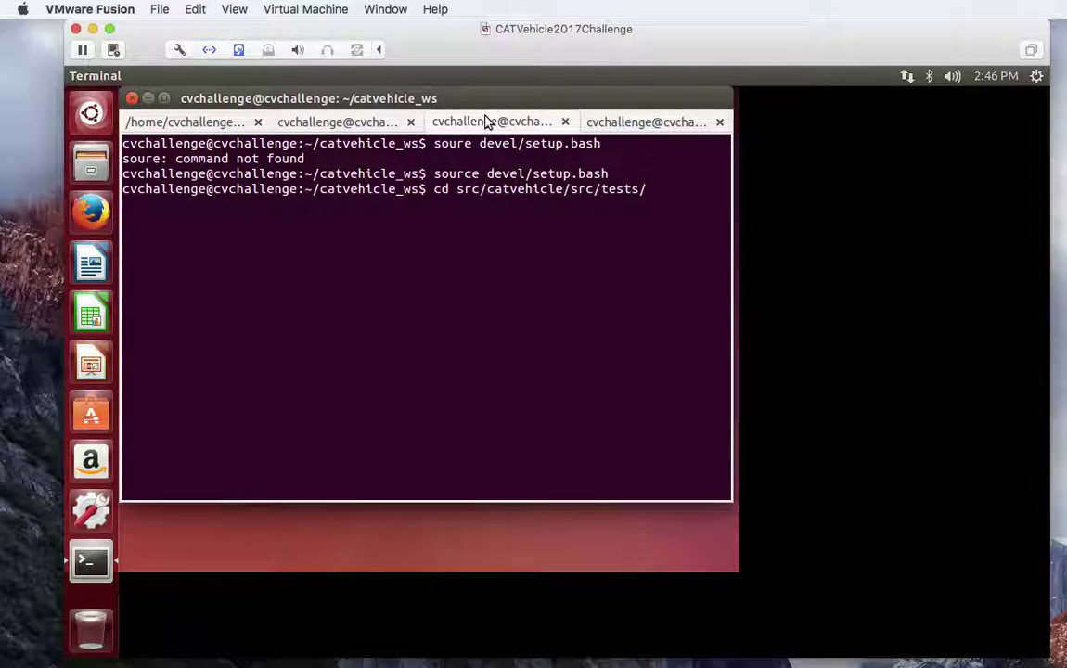
pyautogui.write('o')
pyautogui.press('Tab')
pyautogui.press('Return')
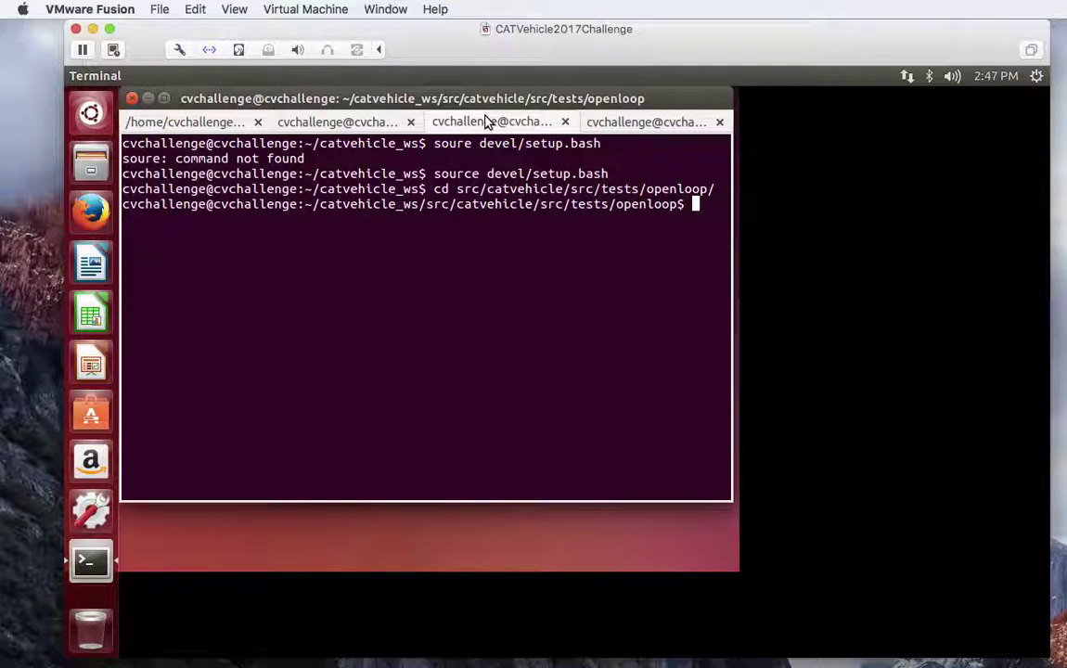
# Step: Rerun gzclient in the second tab where the Gazebo client had crashed
pyautogui.click(331, 121)
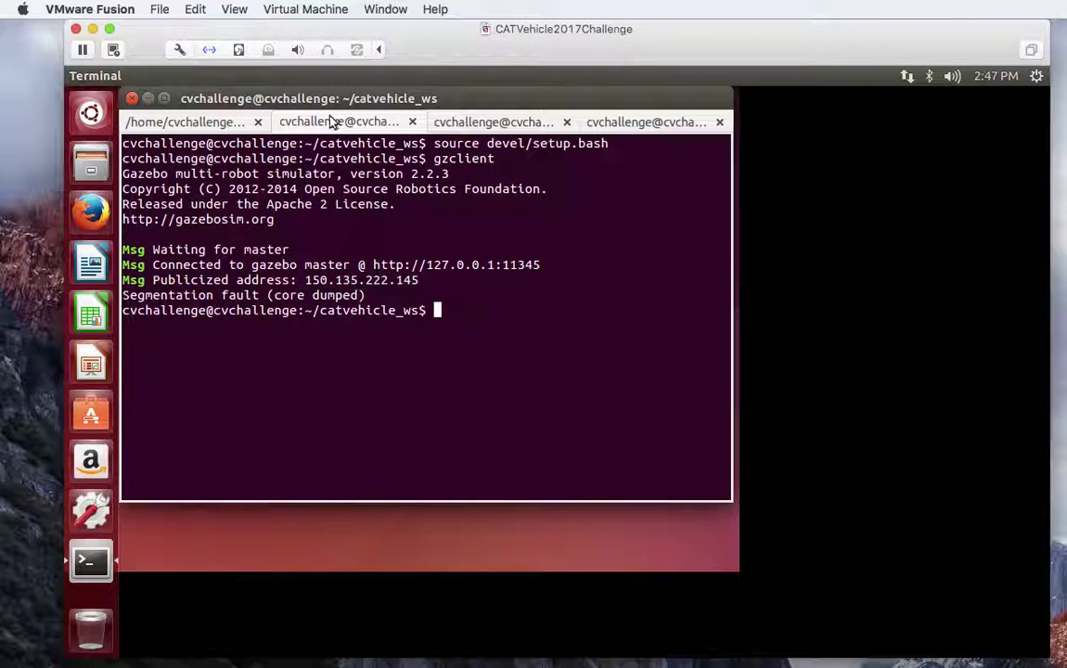
pyautogui.press('Up')
pyautogui.press('Return')
# Step: Switch to the first terminal tab running the neighborhood launch while Gazebo loads the world
pyautogui.click(212, 125)
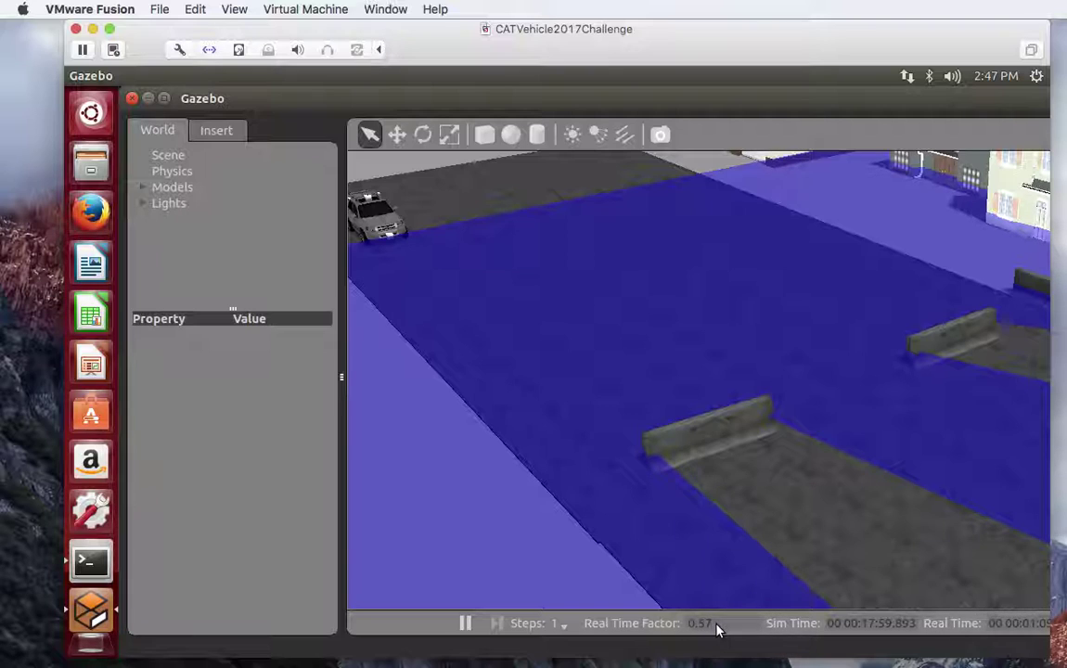
# Step: Run ./hardLeft.sh in the openloop tab and watch the car in Gazebo
pyautogui.hotkey('alt', 'Tab')
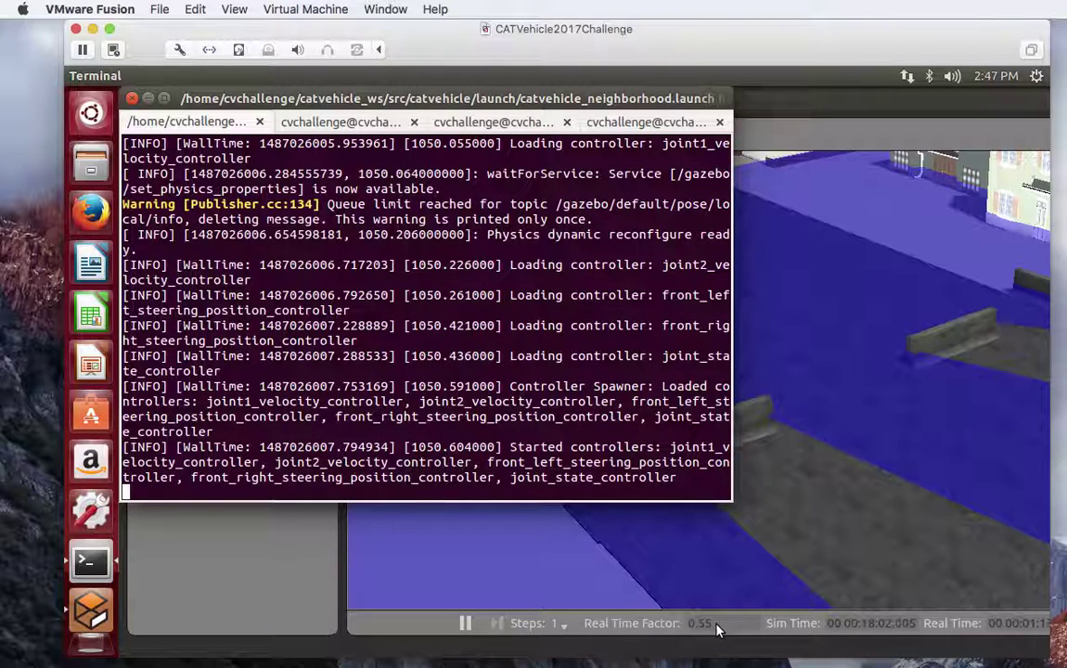
pyautogui.hotkey('ctrl', 'pagedown')
pyautogui.hotkey('ctrl', 'pagedown')
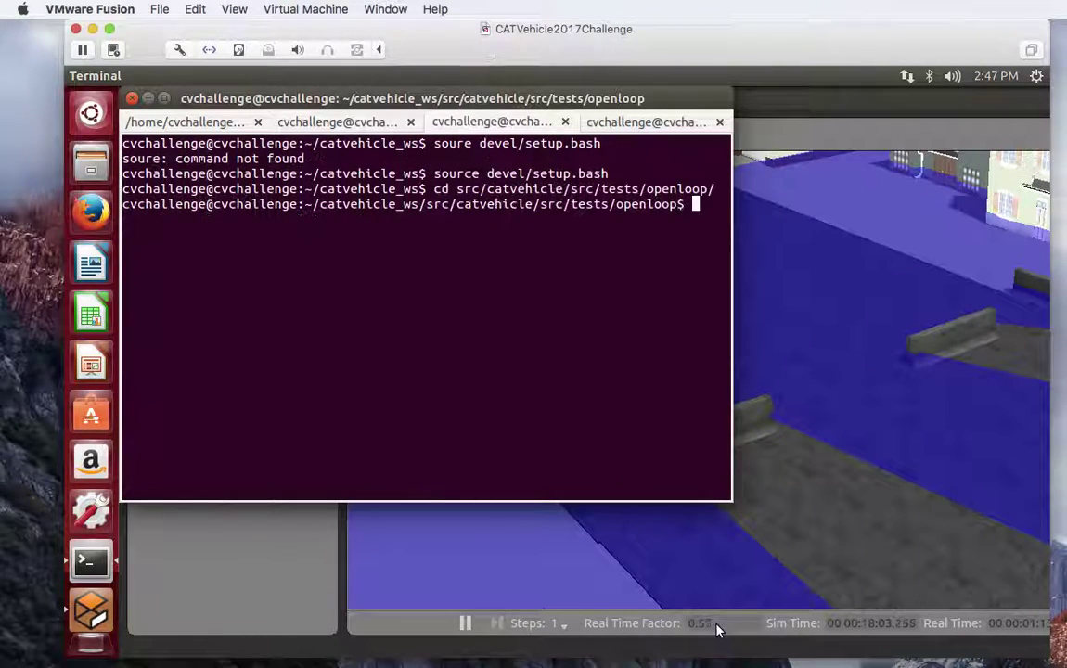
pyautogui.press('Up')
pyautogui.press('Down')
pyautogui.write('//')
pyautogui.press('BackSpace')
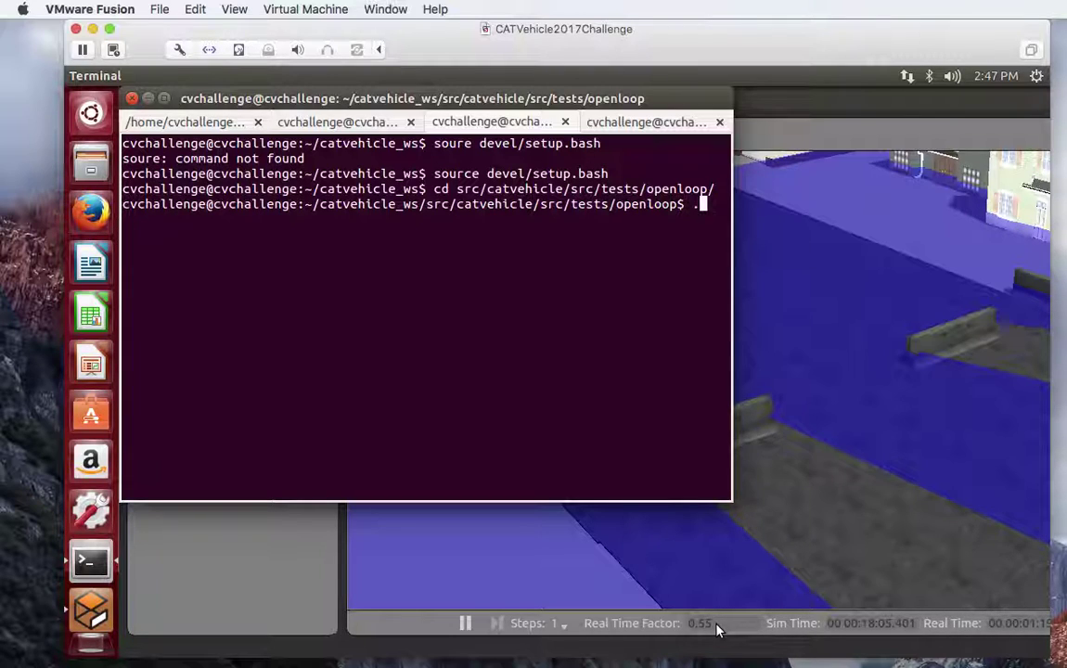
pyautogui.write('/har')
pyautogui.press('Tab')
pyautogui.press('Return')
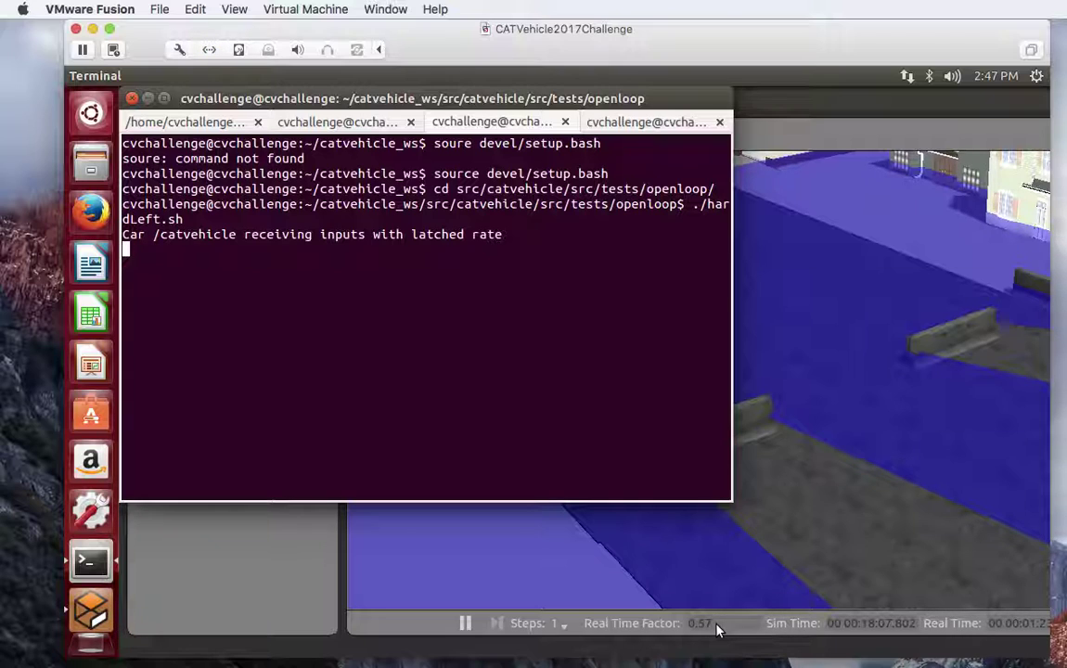
pyautogui.click(941, 498)
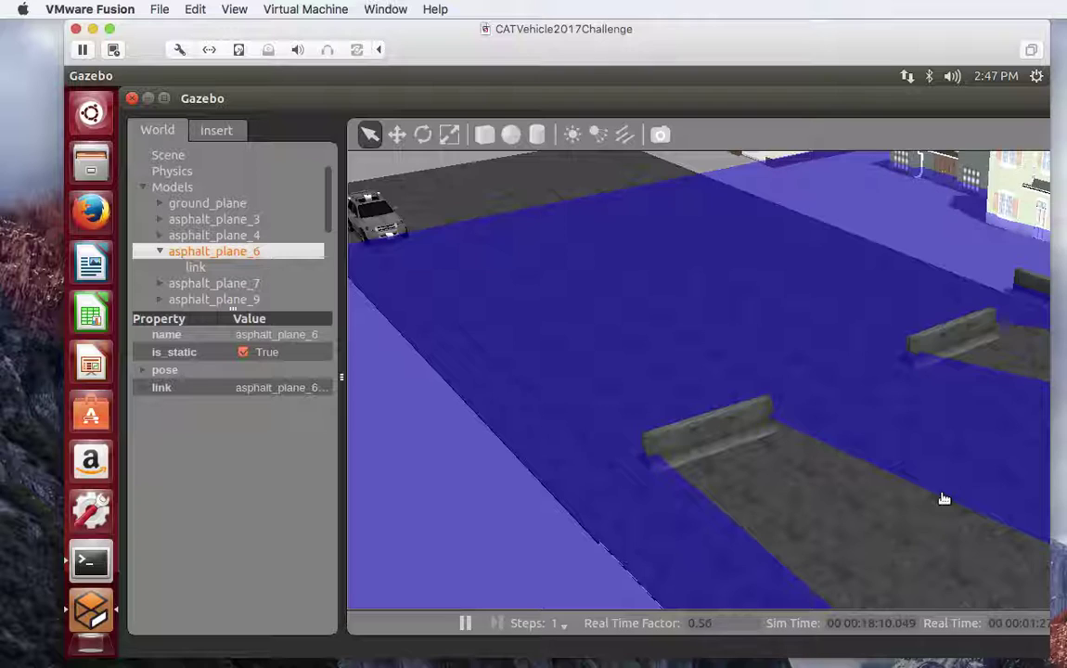
pyautogui.hotkey('alt', 'Tab')
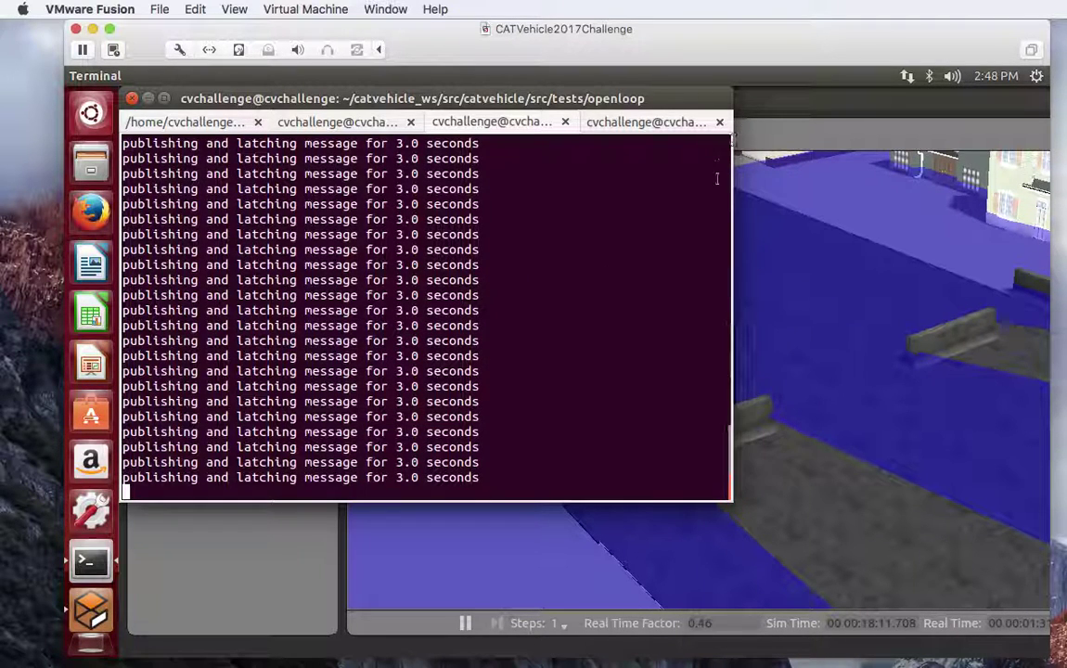
# Step: Stop hardLeft with Ctrl+C, return to the workspace, and re-source devel/setup.bash
pyautogui.click(820, 110)
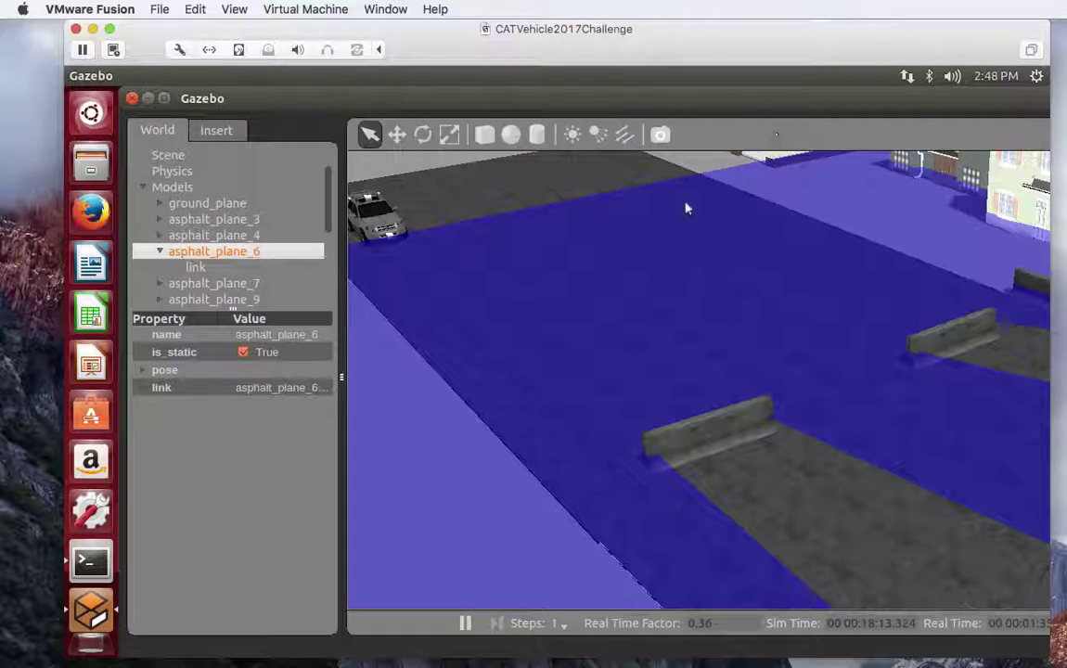
pyautogui.hotkey('alt', 'Tab')
pyautogui.hotkey('ctrl', 'c')
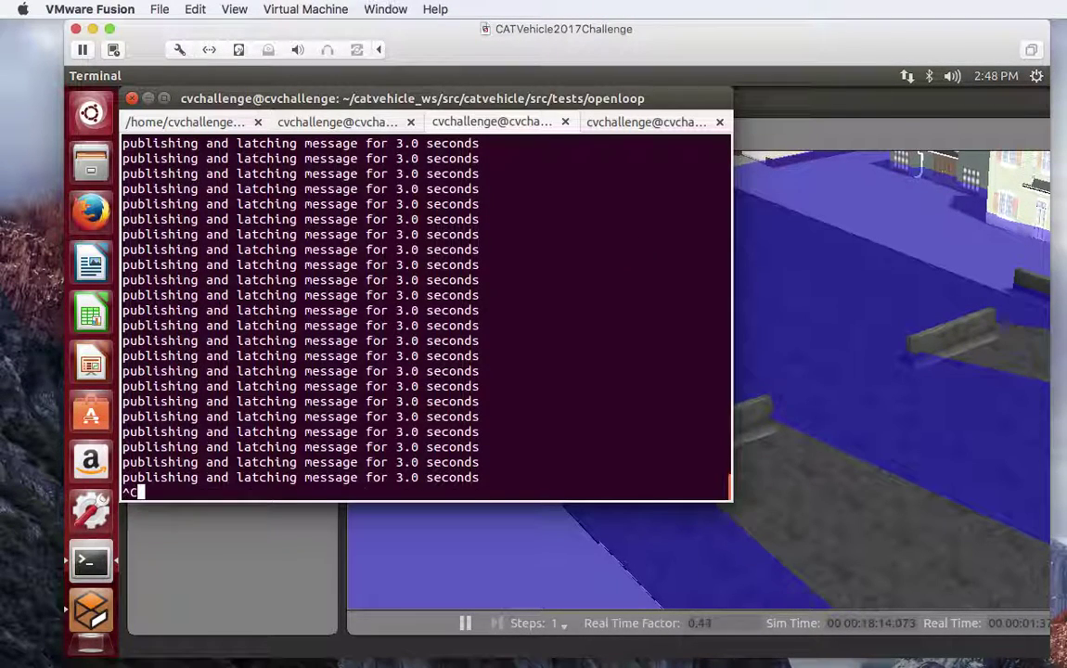
pyautogui.write('cd -')
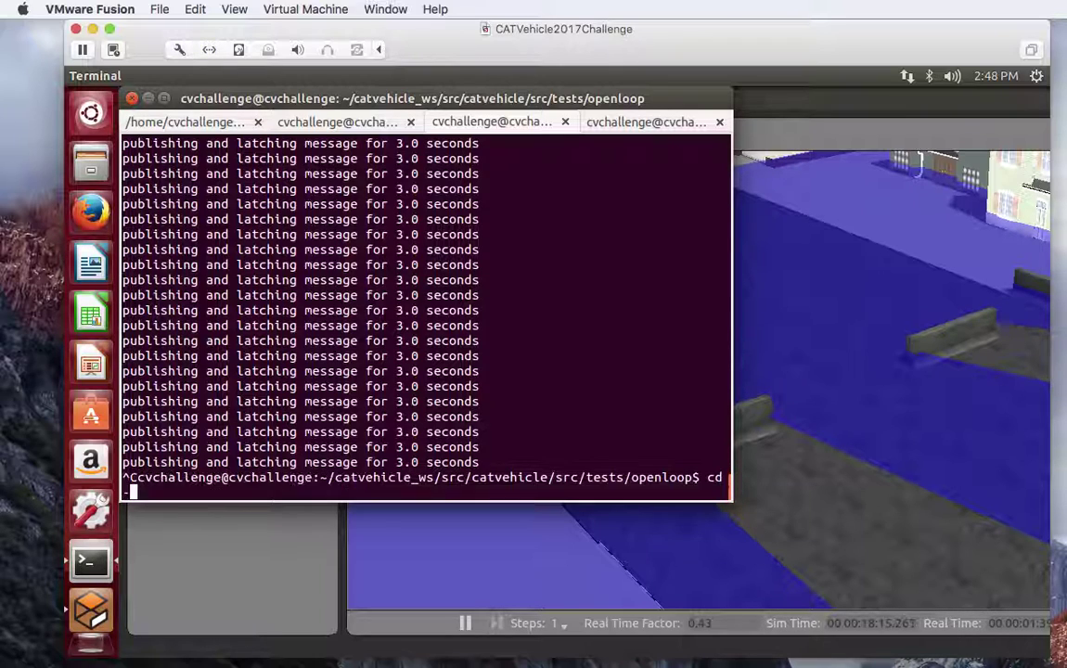
pyautogui.press('Return')
pyautogui.write('source devel/setup.bash')
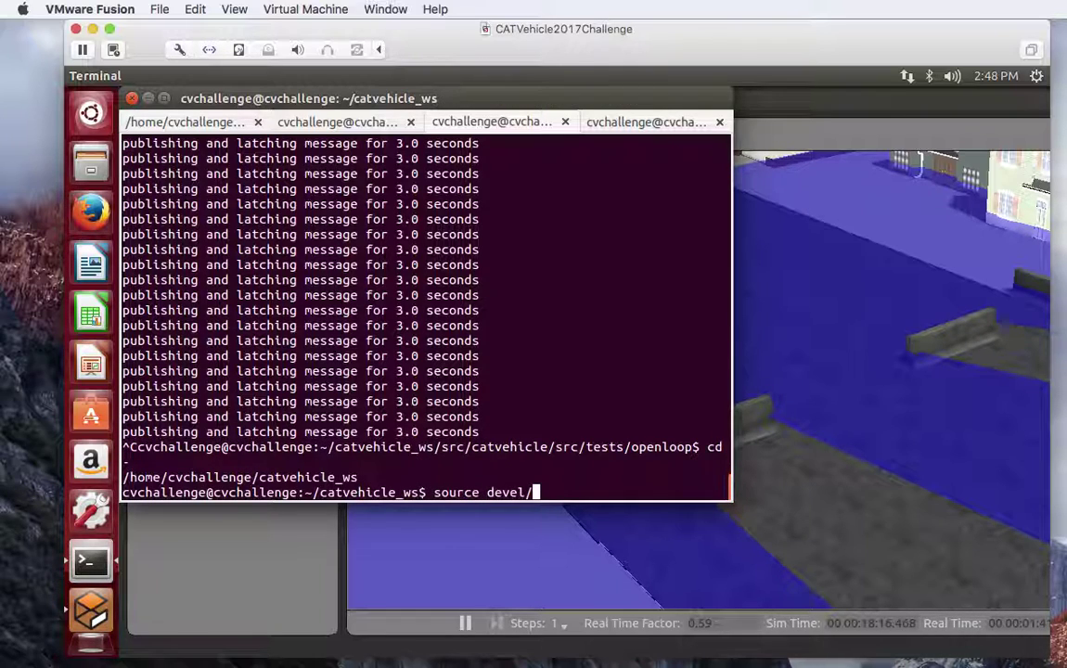
pyautogui.press('Return')
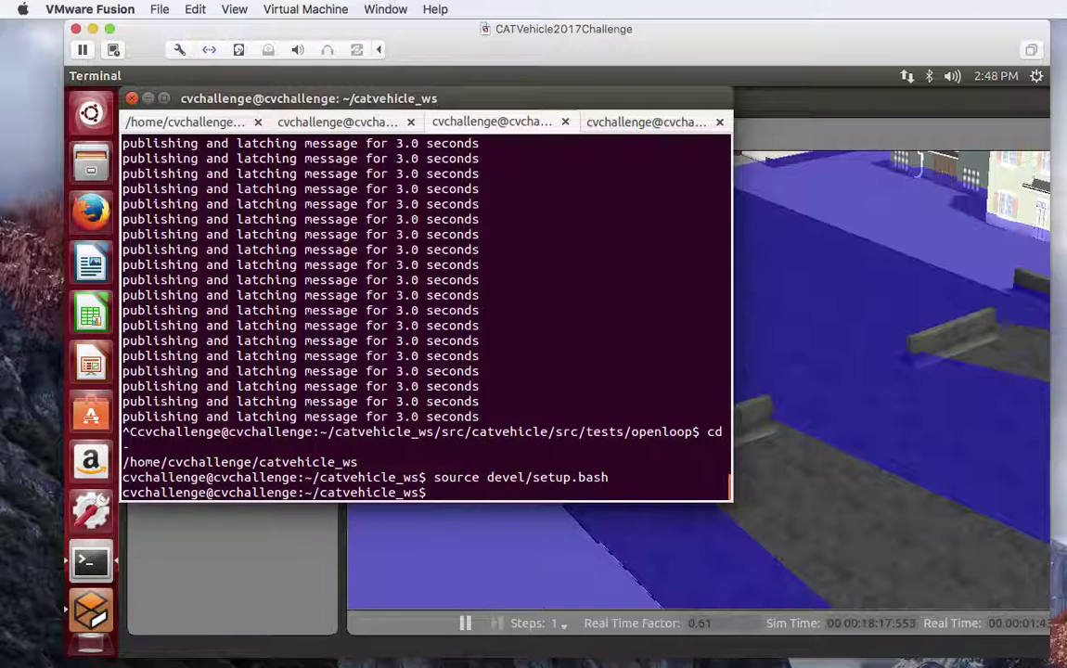
pyautogui.write('./hardLeft.sh')
pyautogui.press('Return')
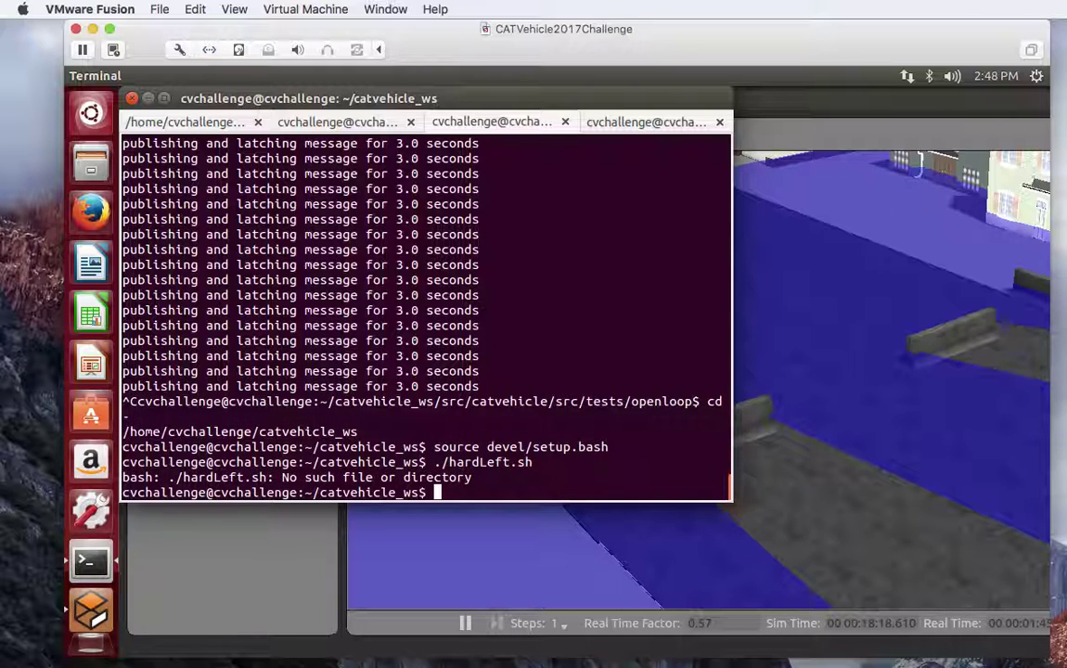
# Step: Go back to the openloop folder with cd - and rerun ./hardLeft.sh
pyautogui.write('cd op')
pyautogui.press('Return')
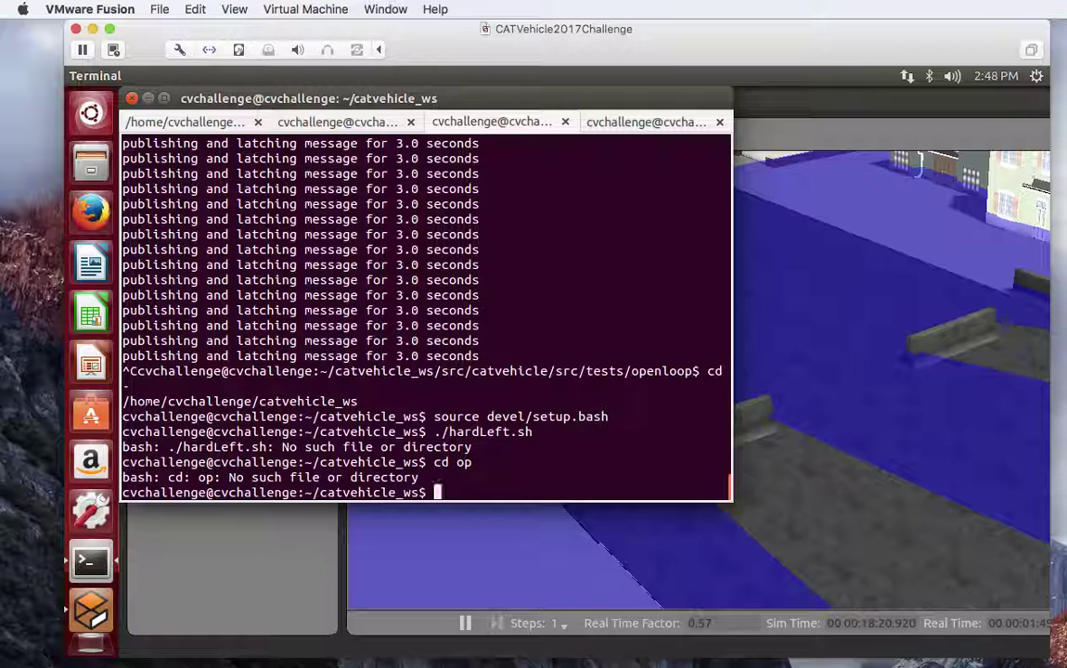
pyautogui.write('cd -')
pyautogui.press('Return')
pyautogui.write('.')
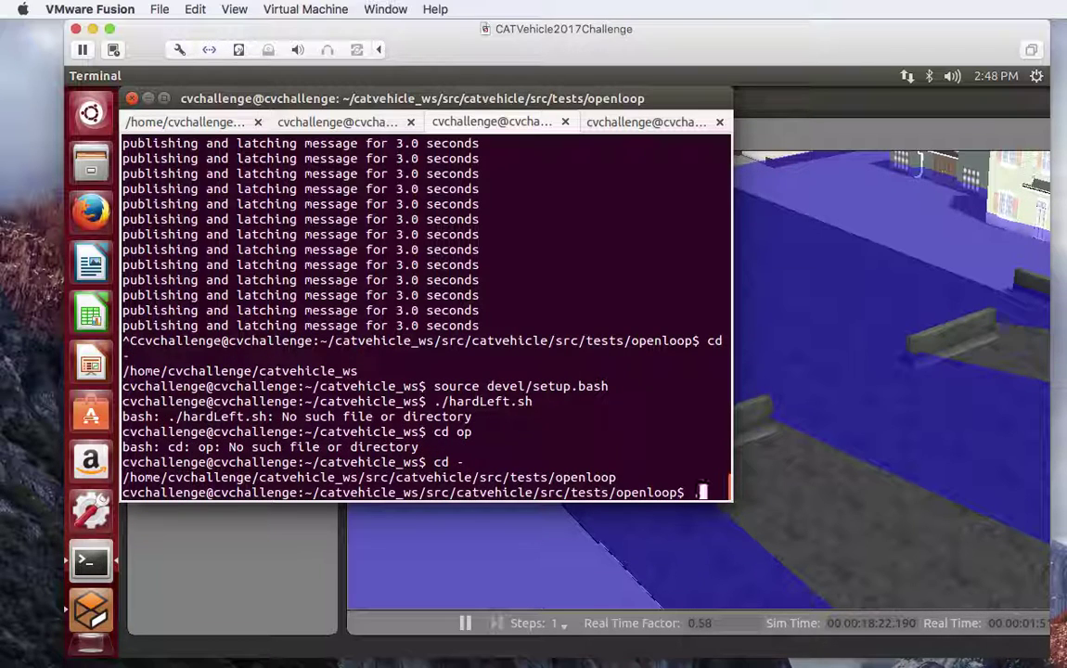
pyautogui.write('/hardLeft.sh')
pyautogui.press('Return')
pyautogui.hotkey('alt', 'Tab')
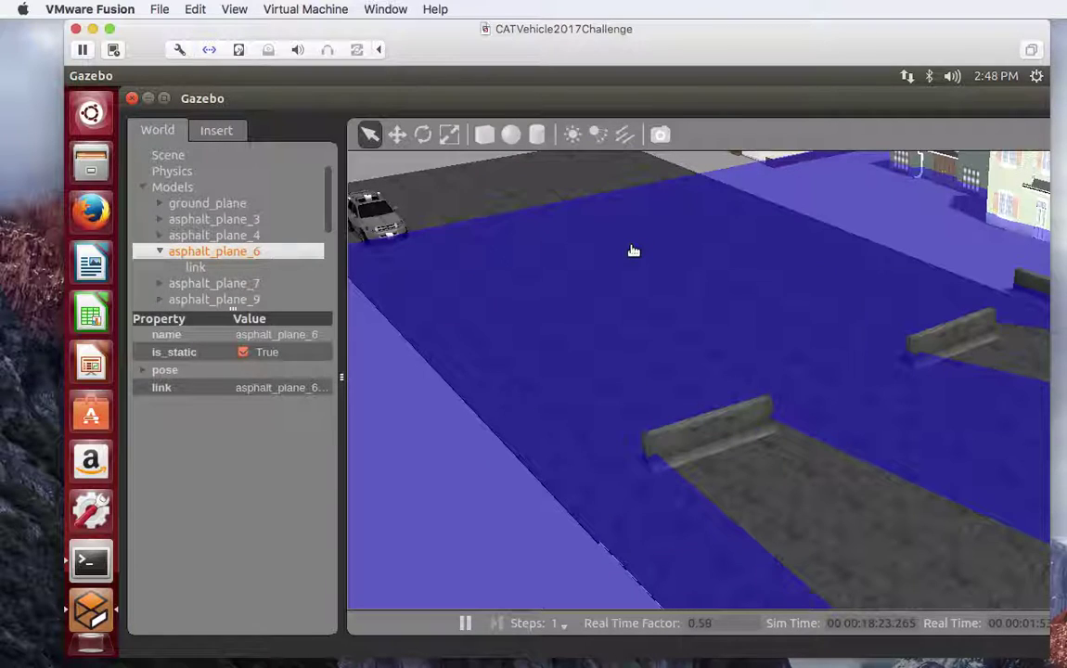